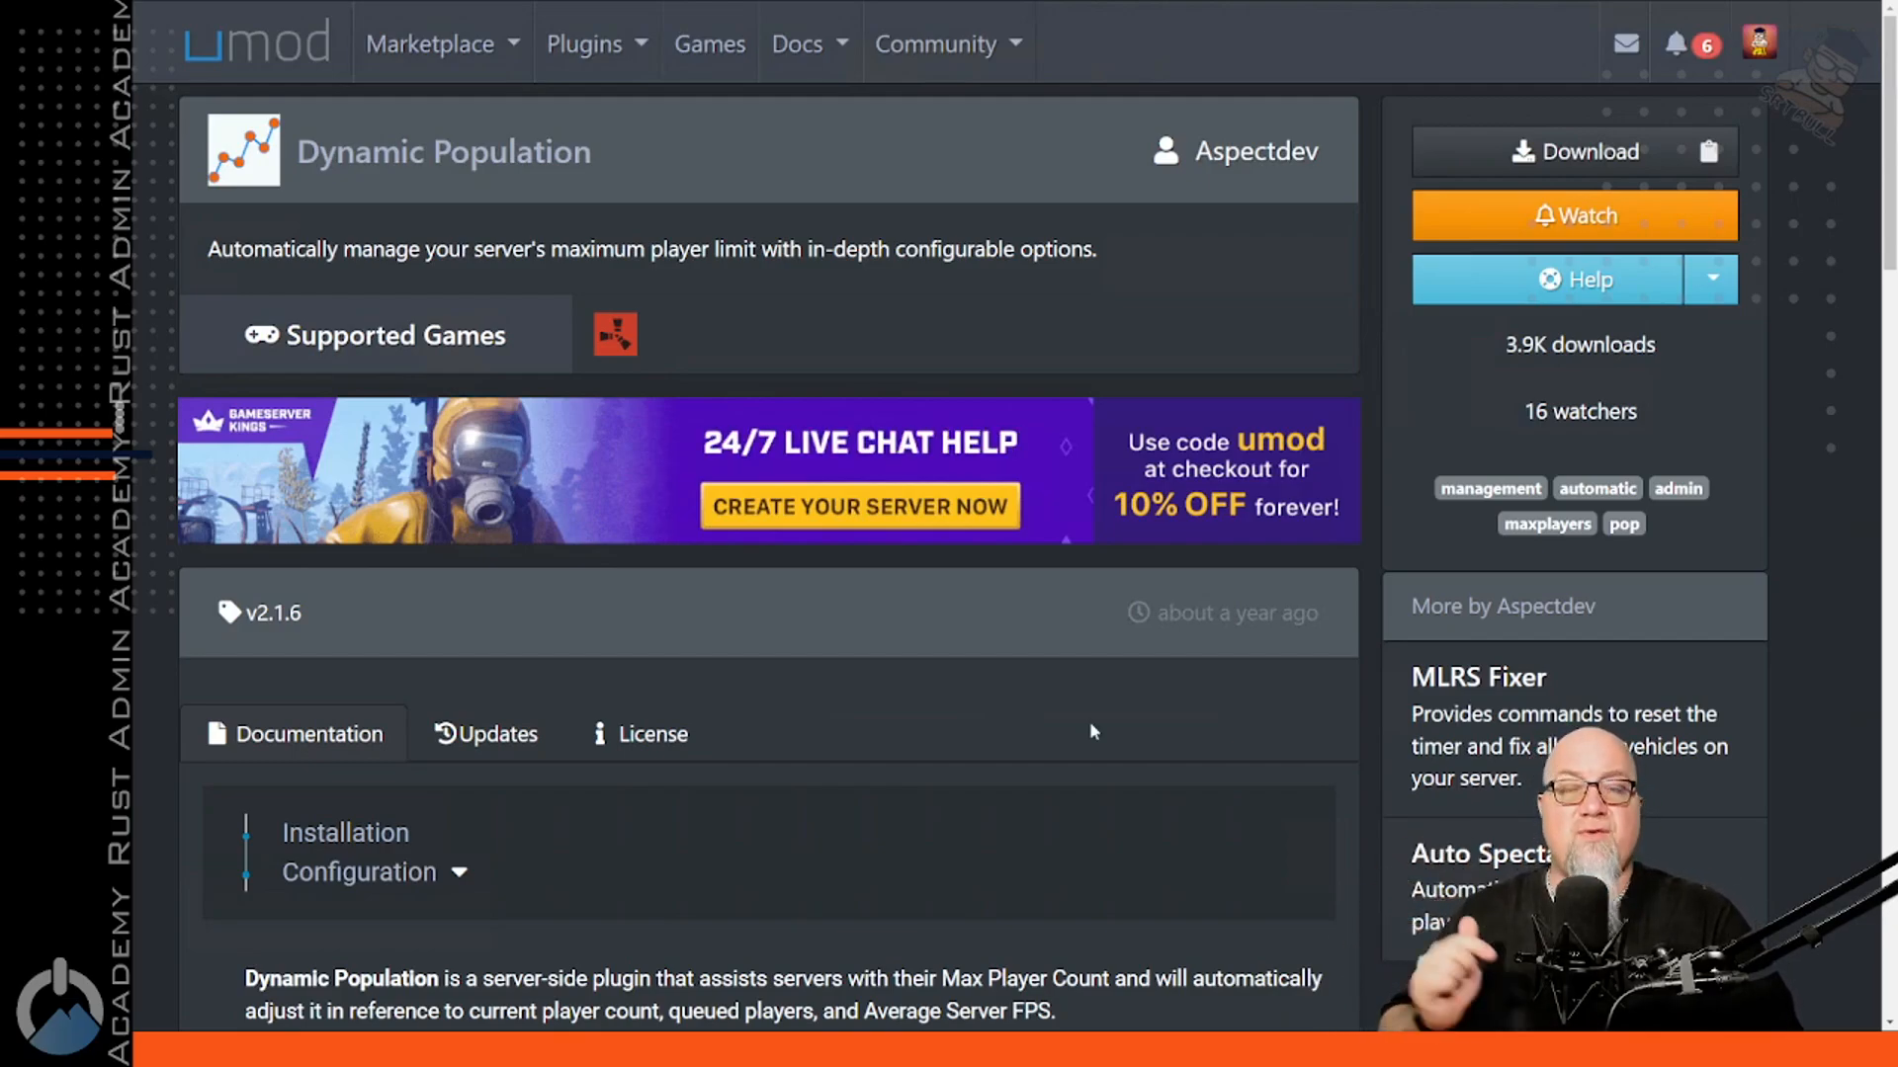
scroll(1625, 619, "down", 10)
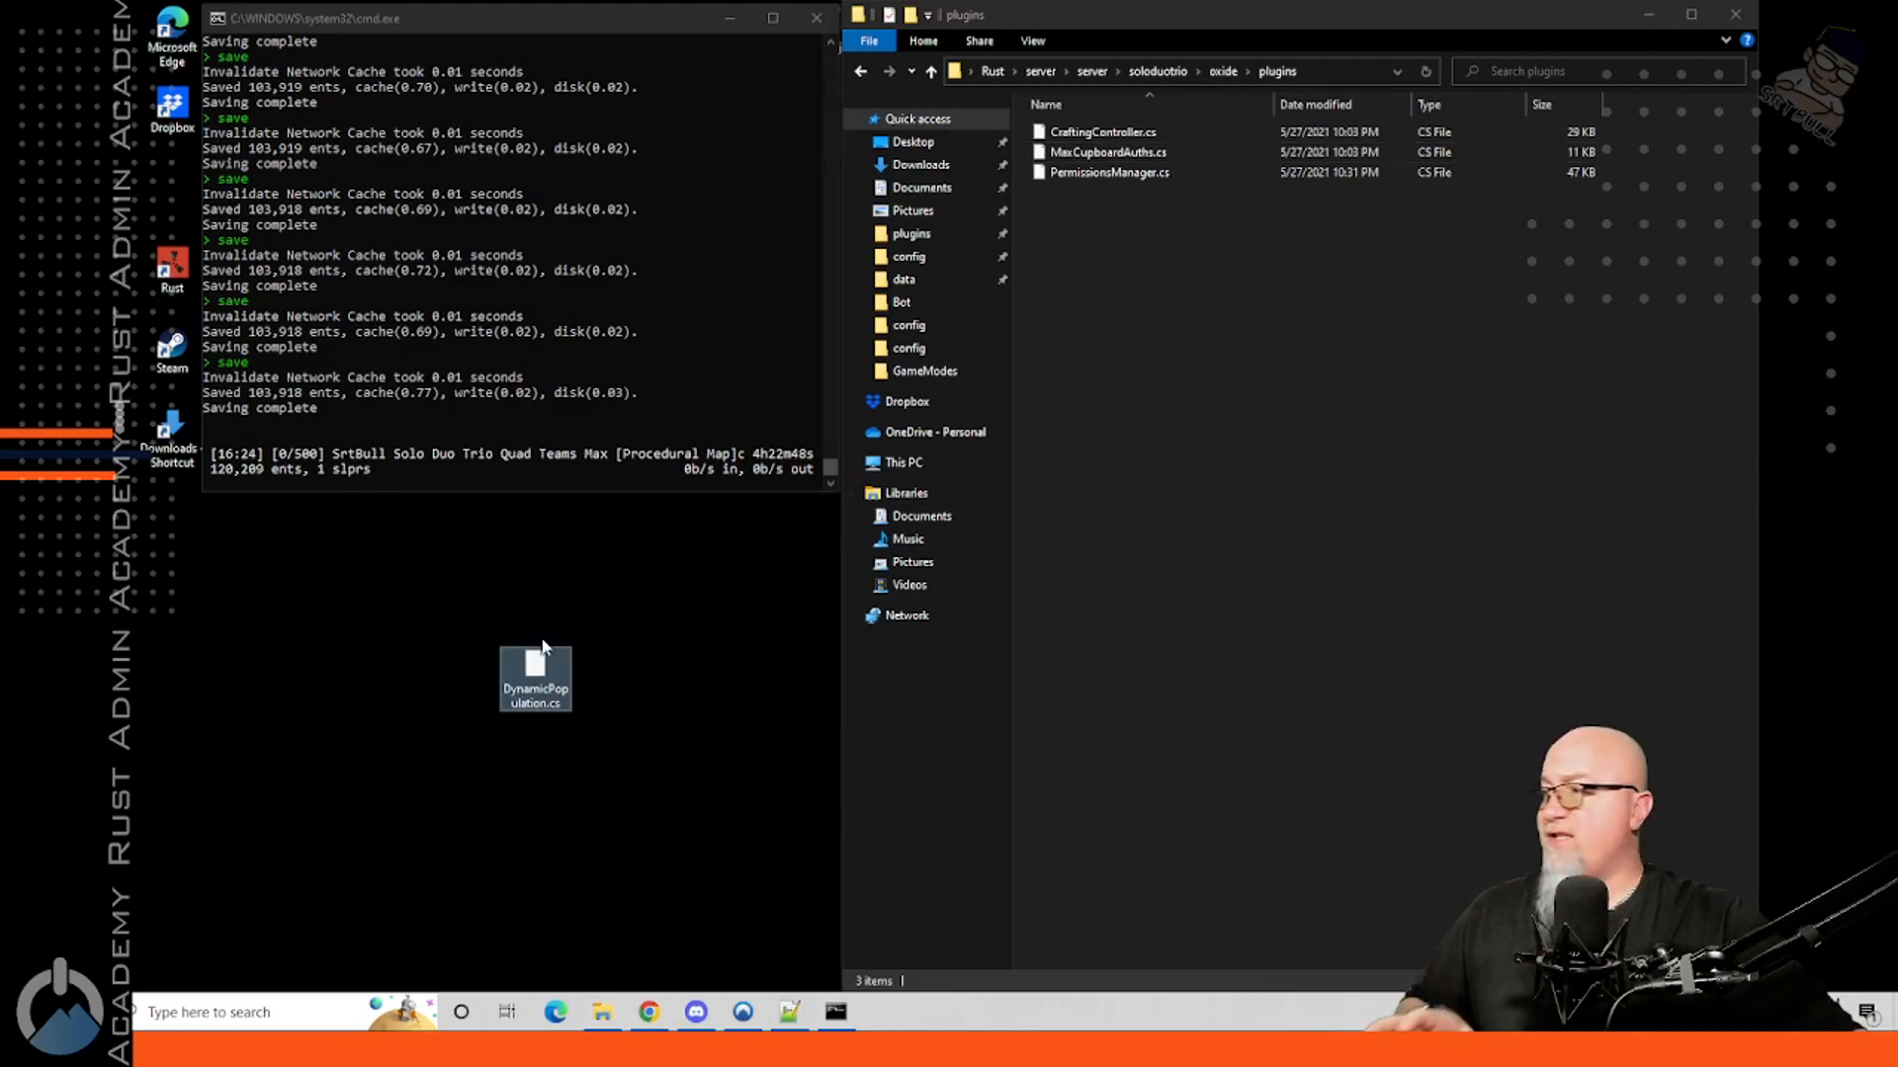
Step: Move DynamicPopulation.cs into oxide\plugins, check its load messages, and go into oxide\config
left_click_drag(536, 676, 1247, 369)
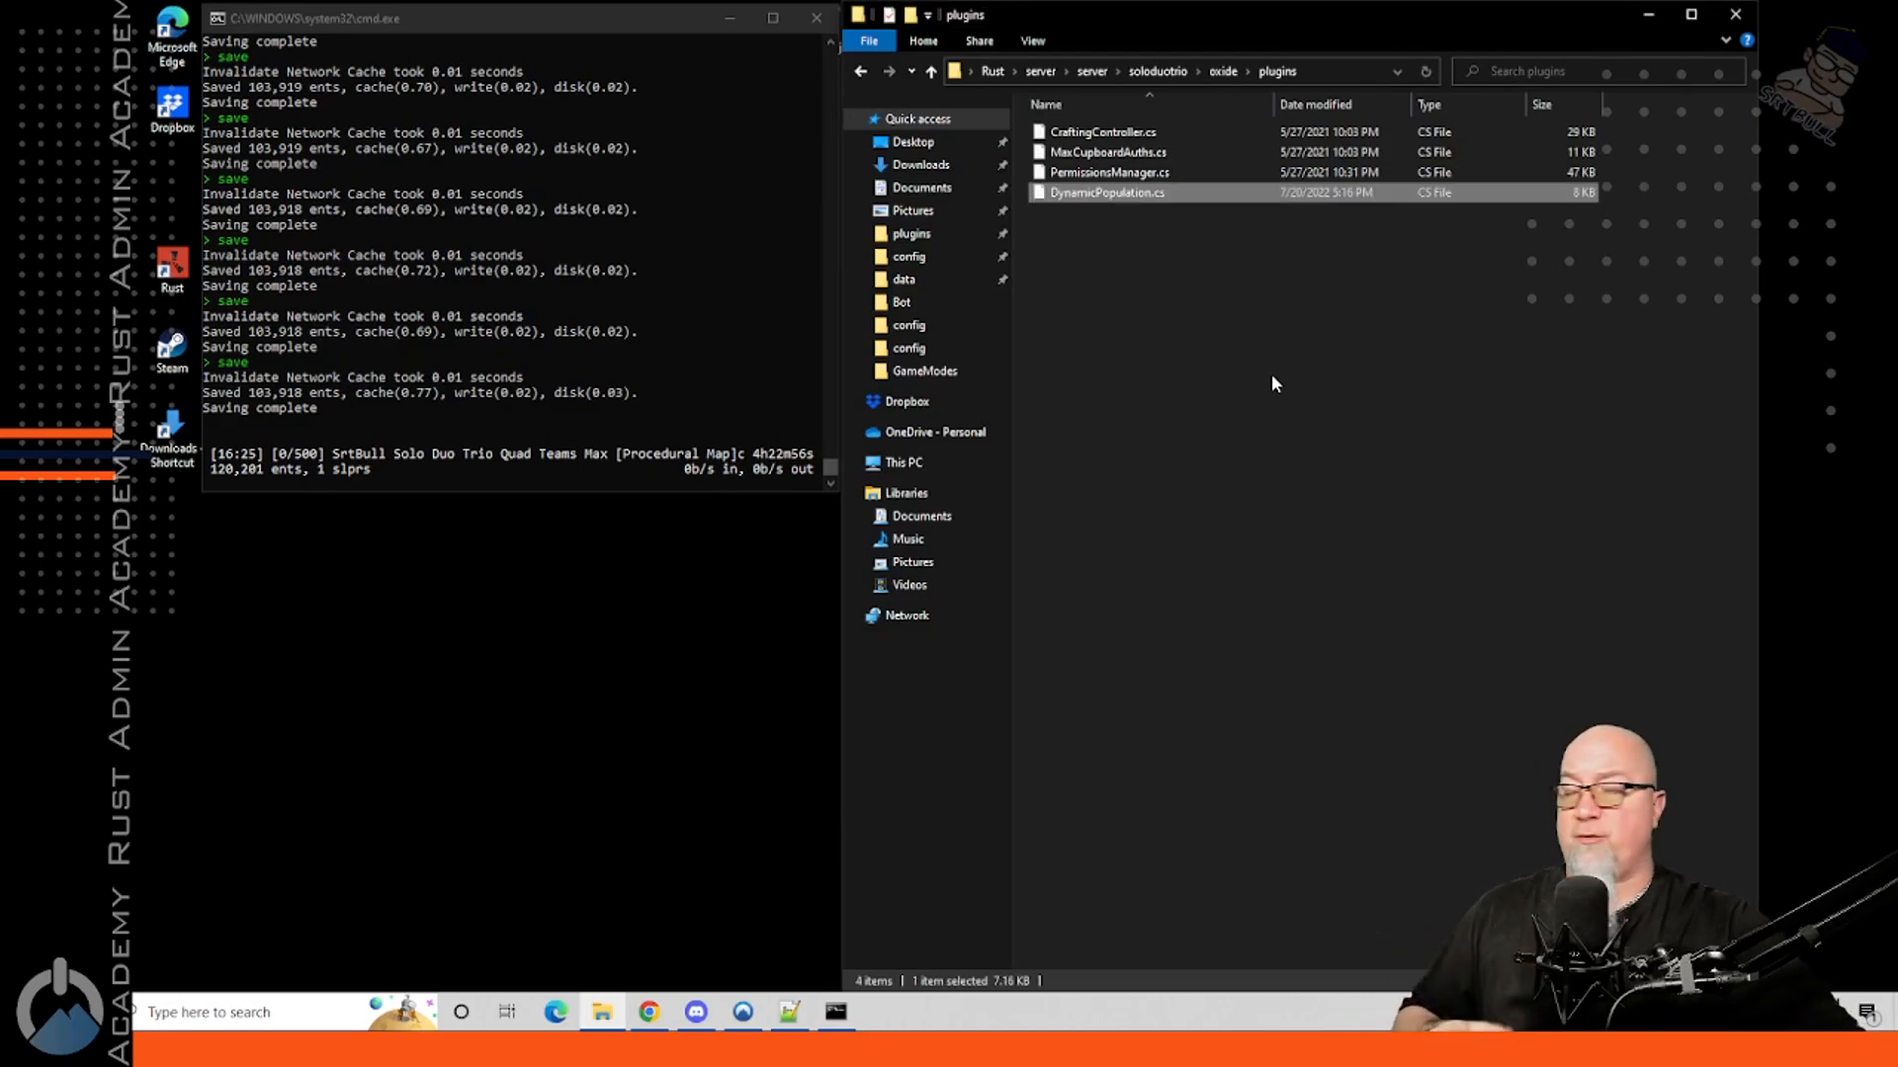
left_click_drag(204, 450, 636, 453)
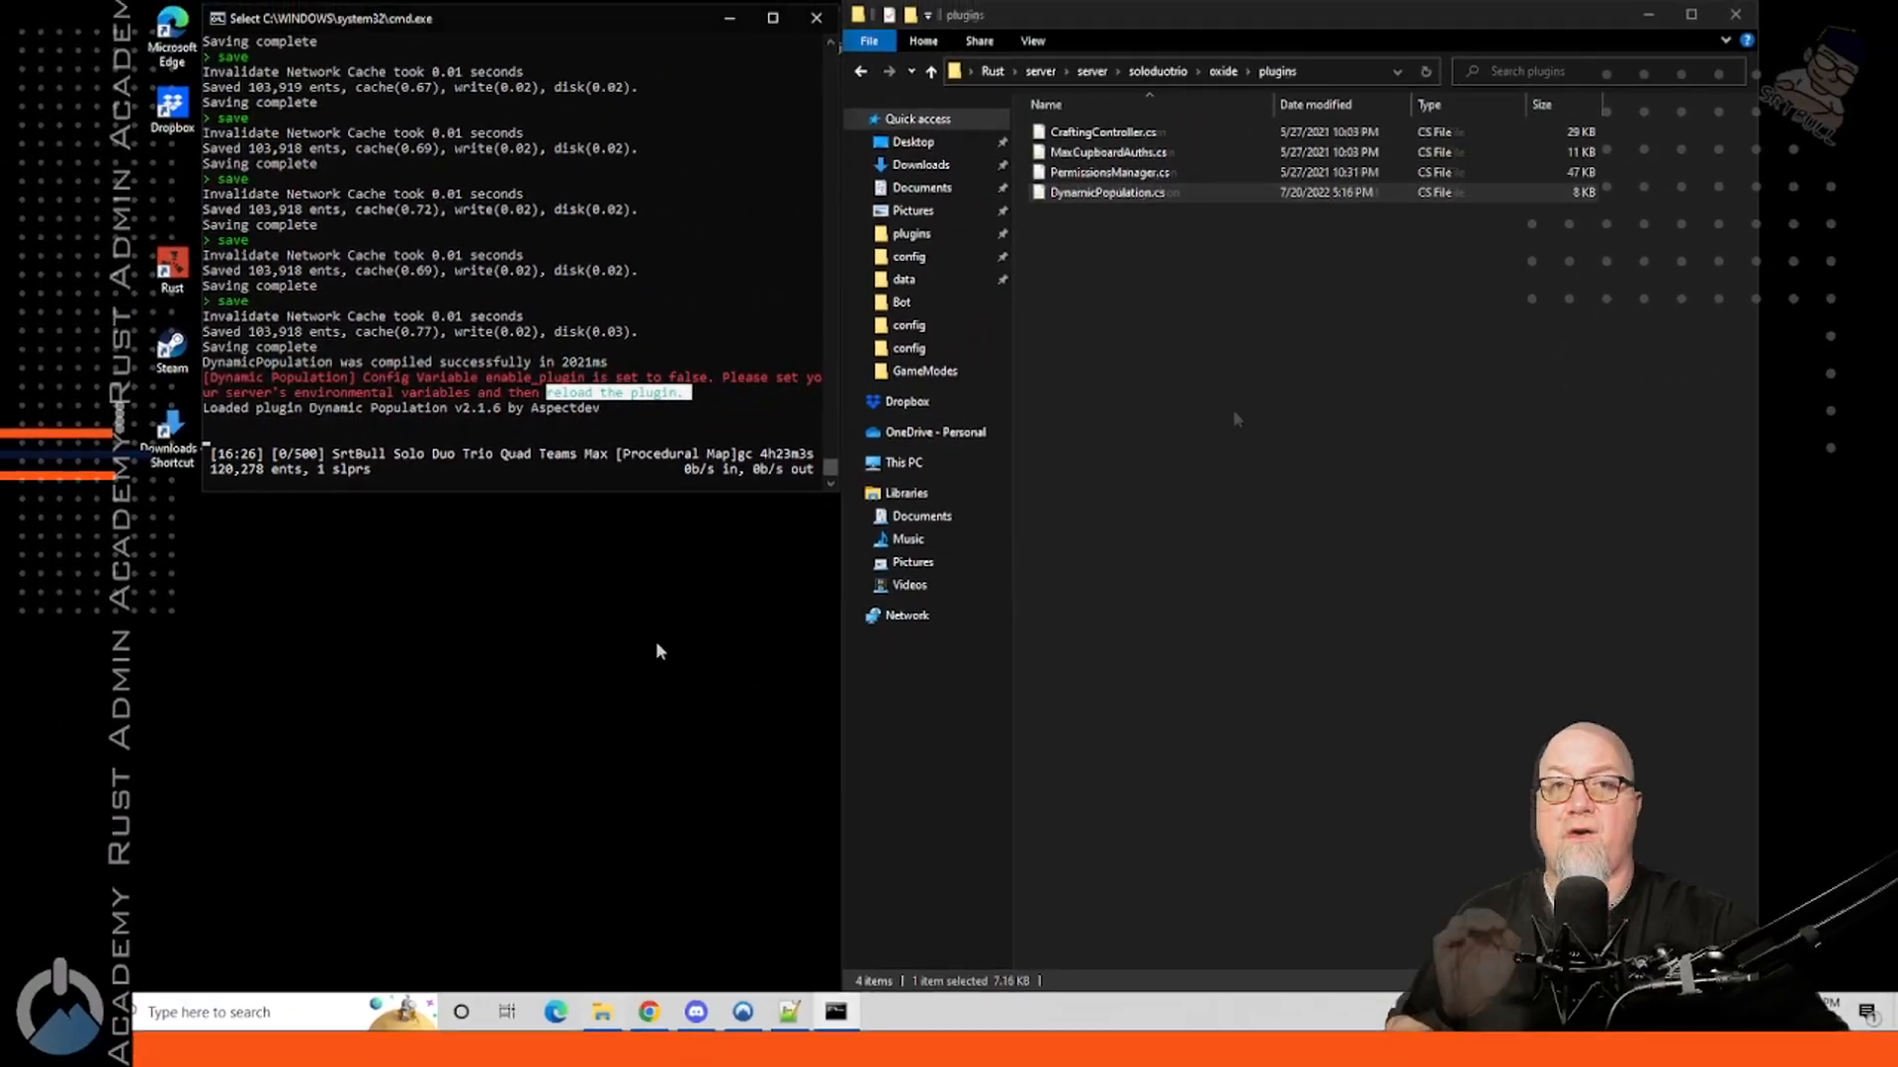
left_click(1223, 391)
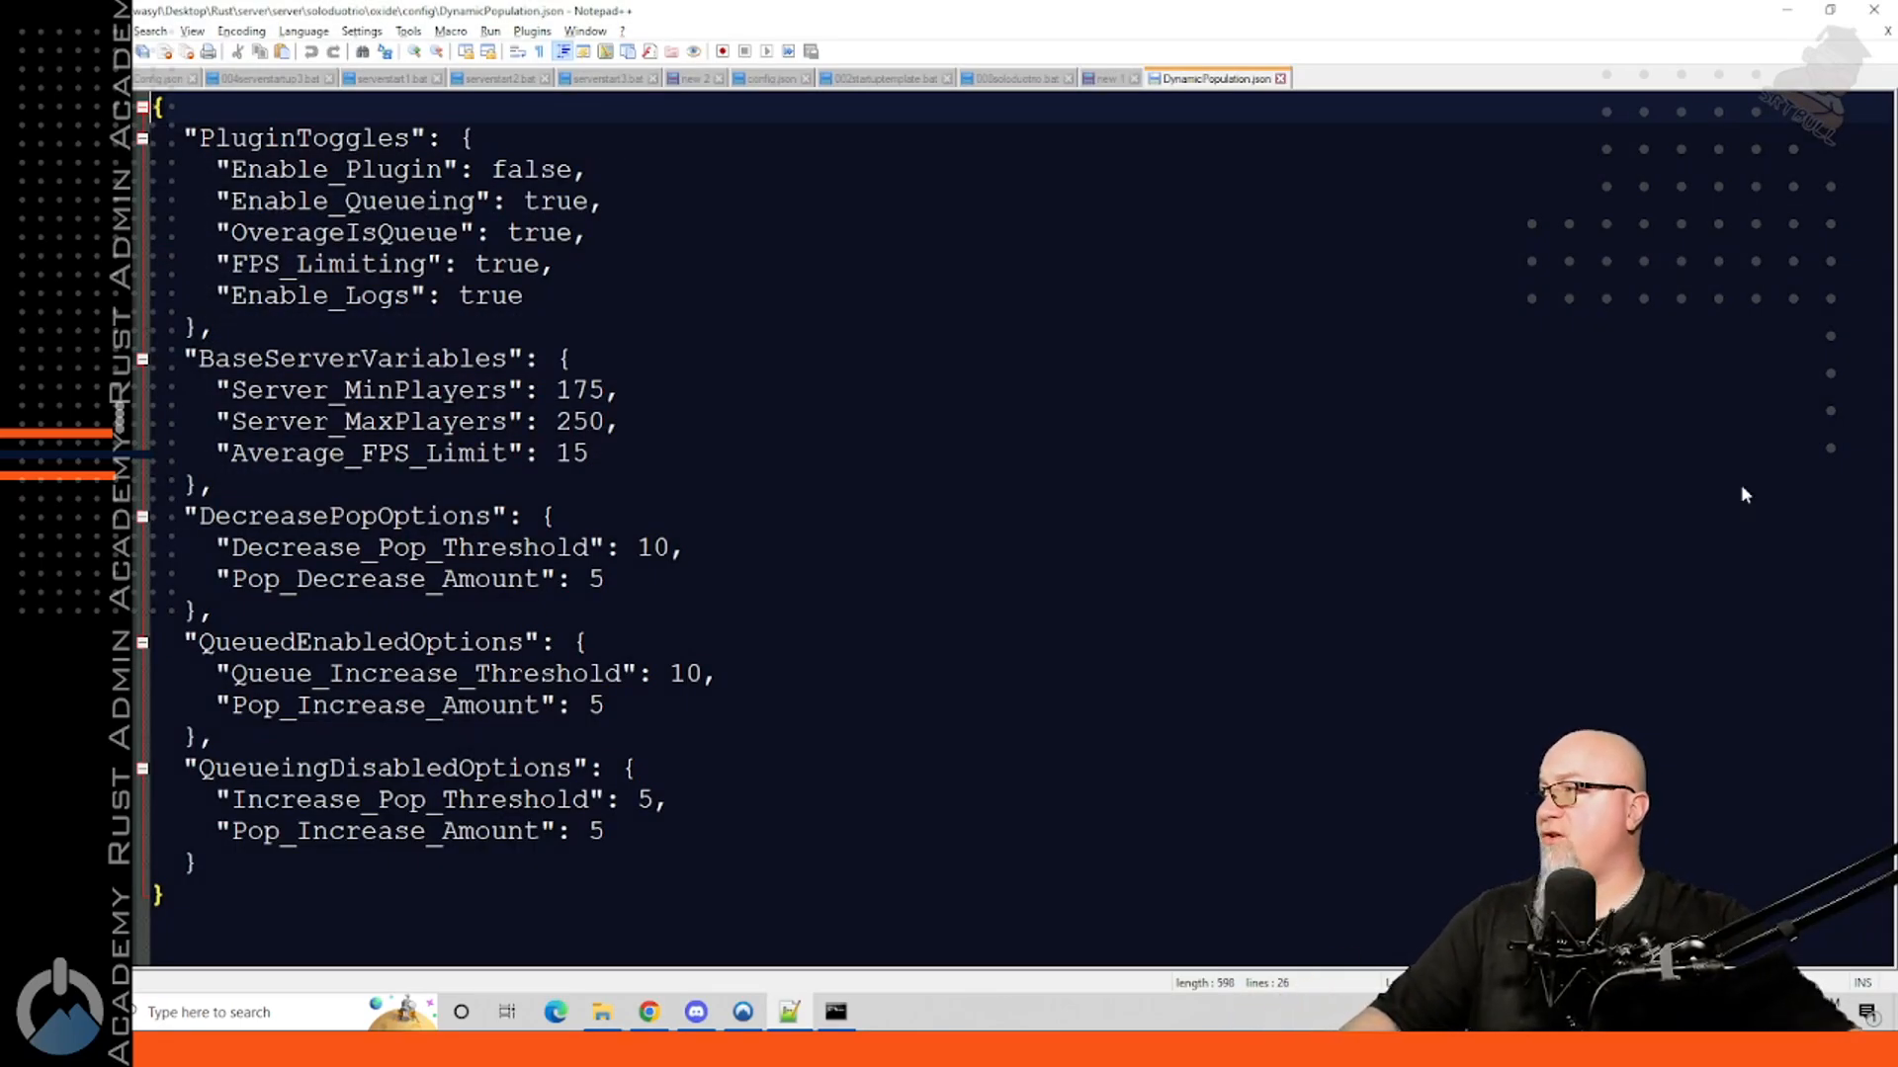
Step: Set Enable_Plugin to true and Enable_Queueing to false in DynamicPopulation.json
left_click(233, 171)
double_click(510, 171)
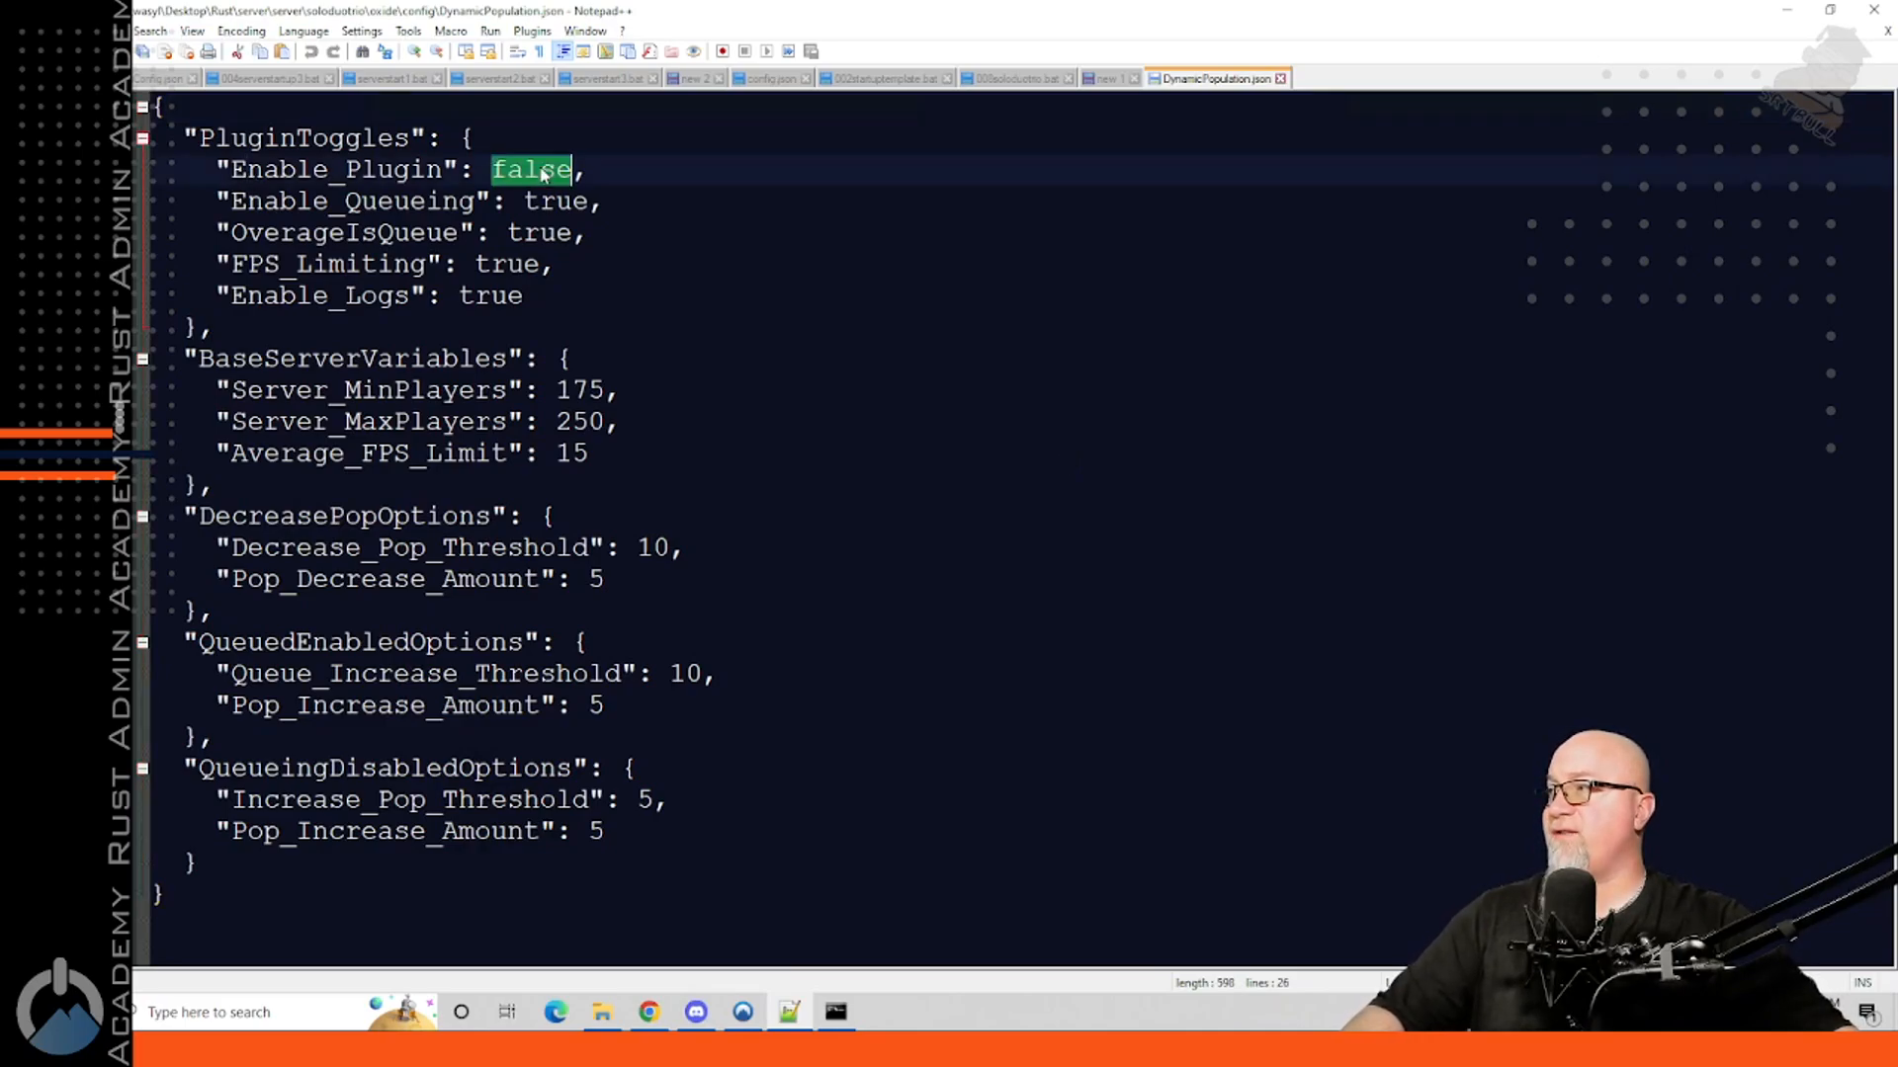
type("true")
key("Down")
key("Down")
key("Down")
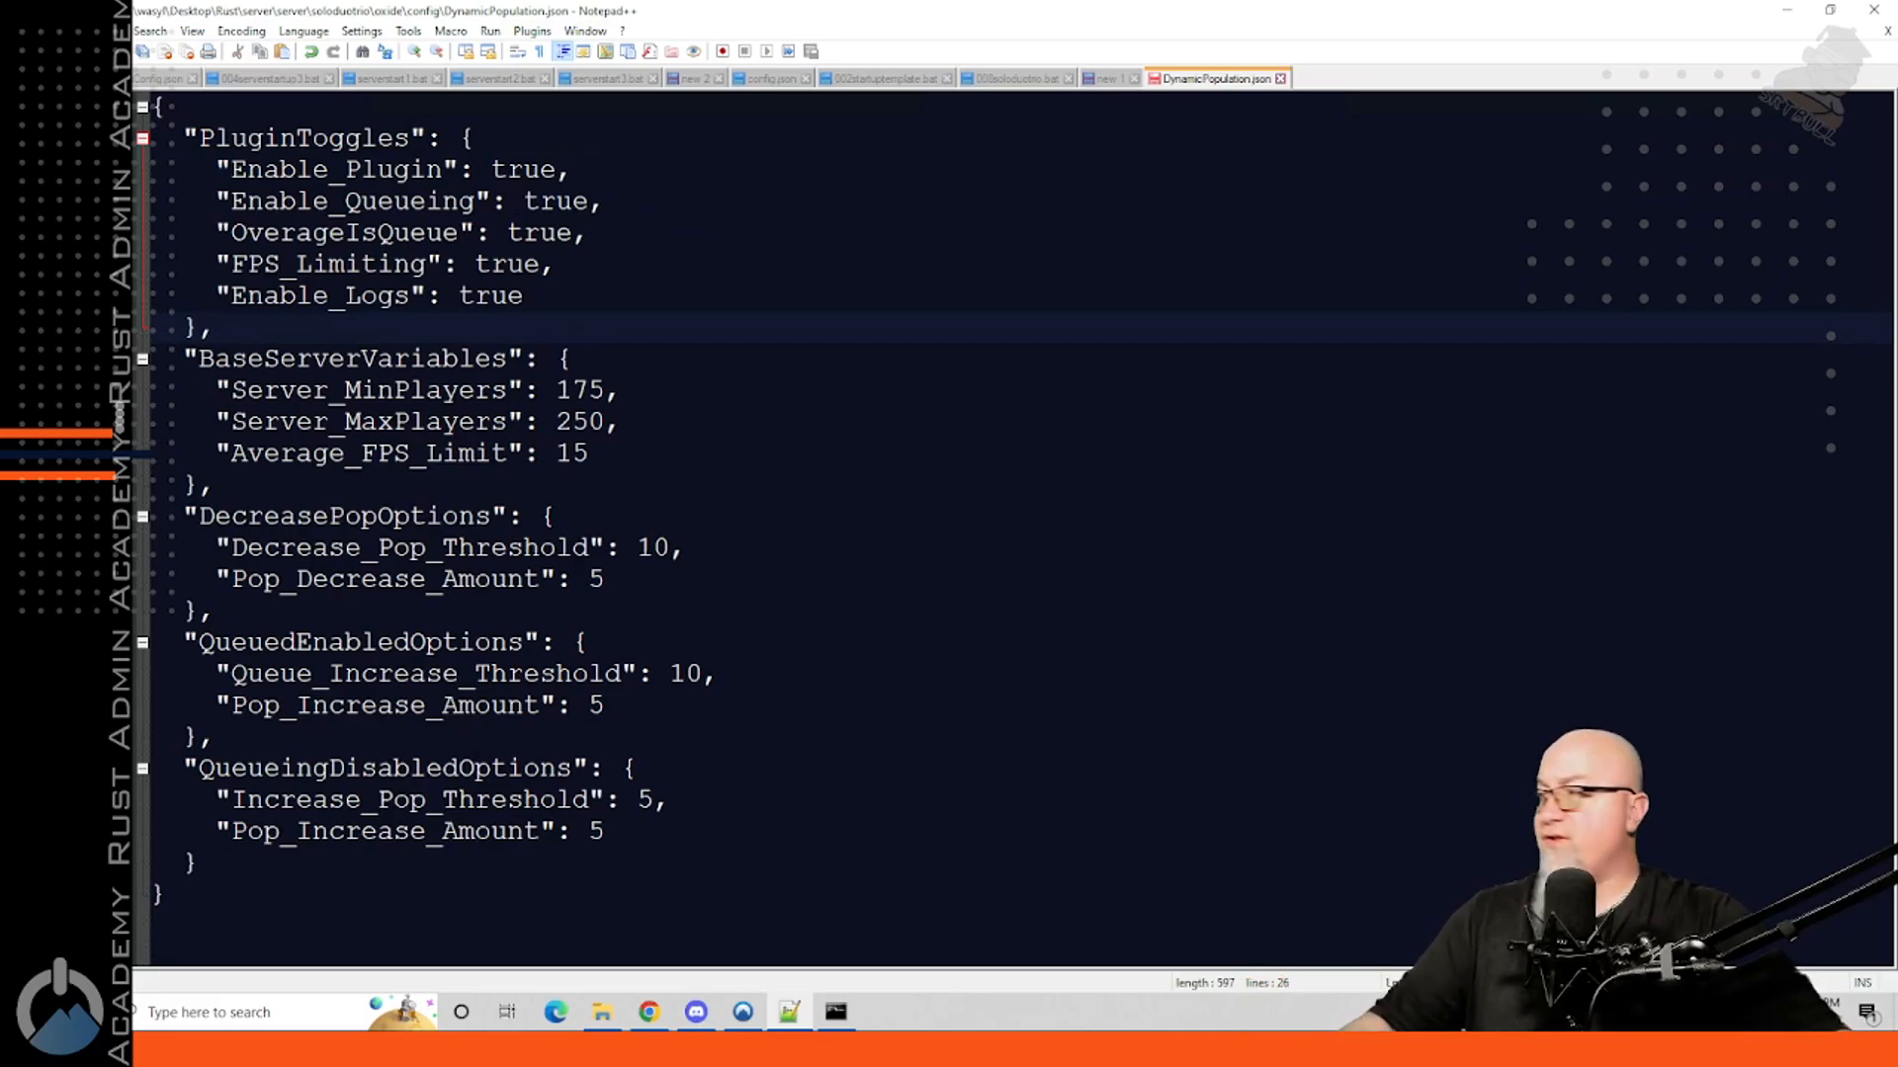
double_click(557, 201)
type("false")
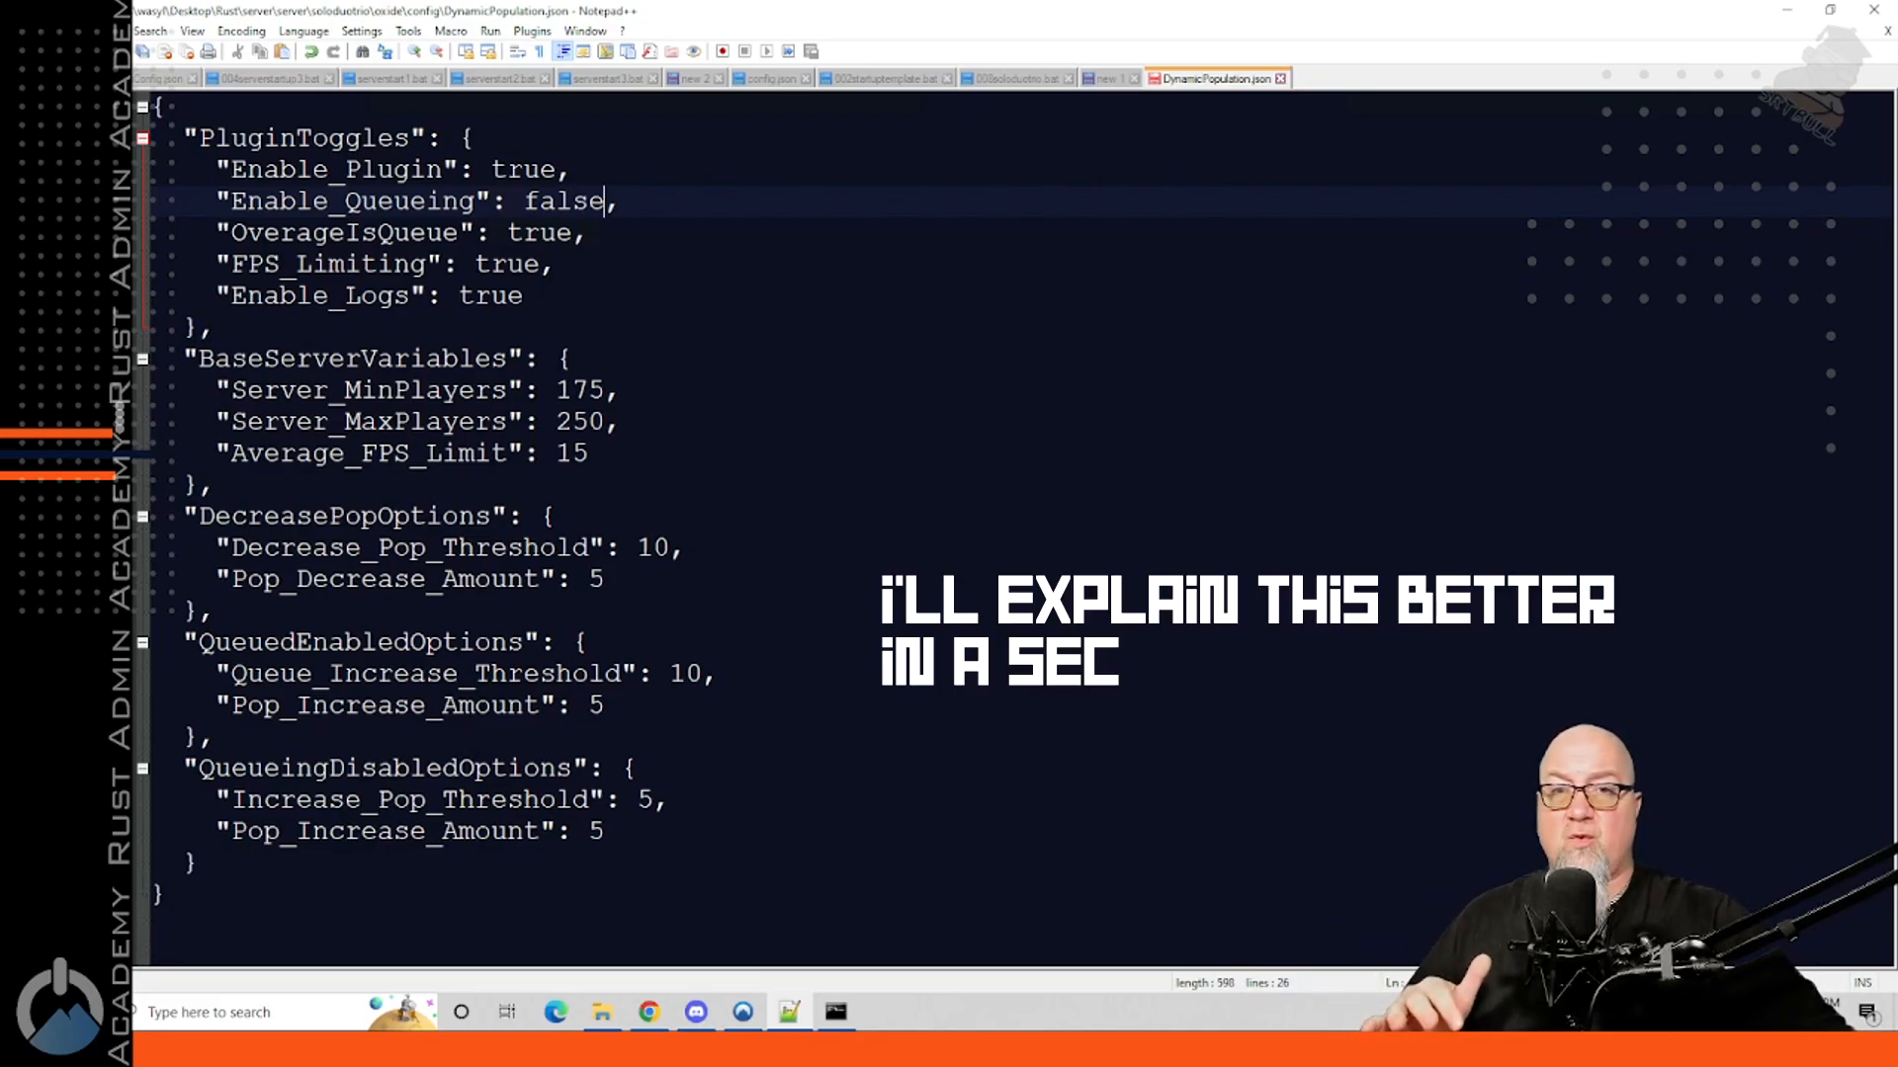
left_click_drag(153, 357, 604, 831)
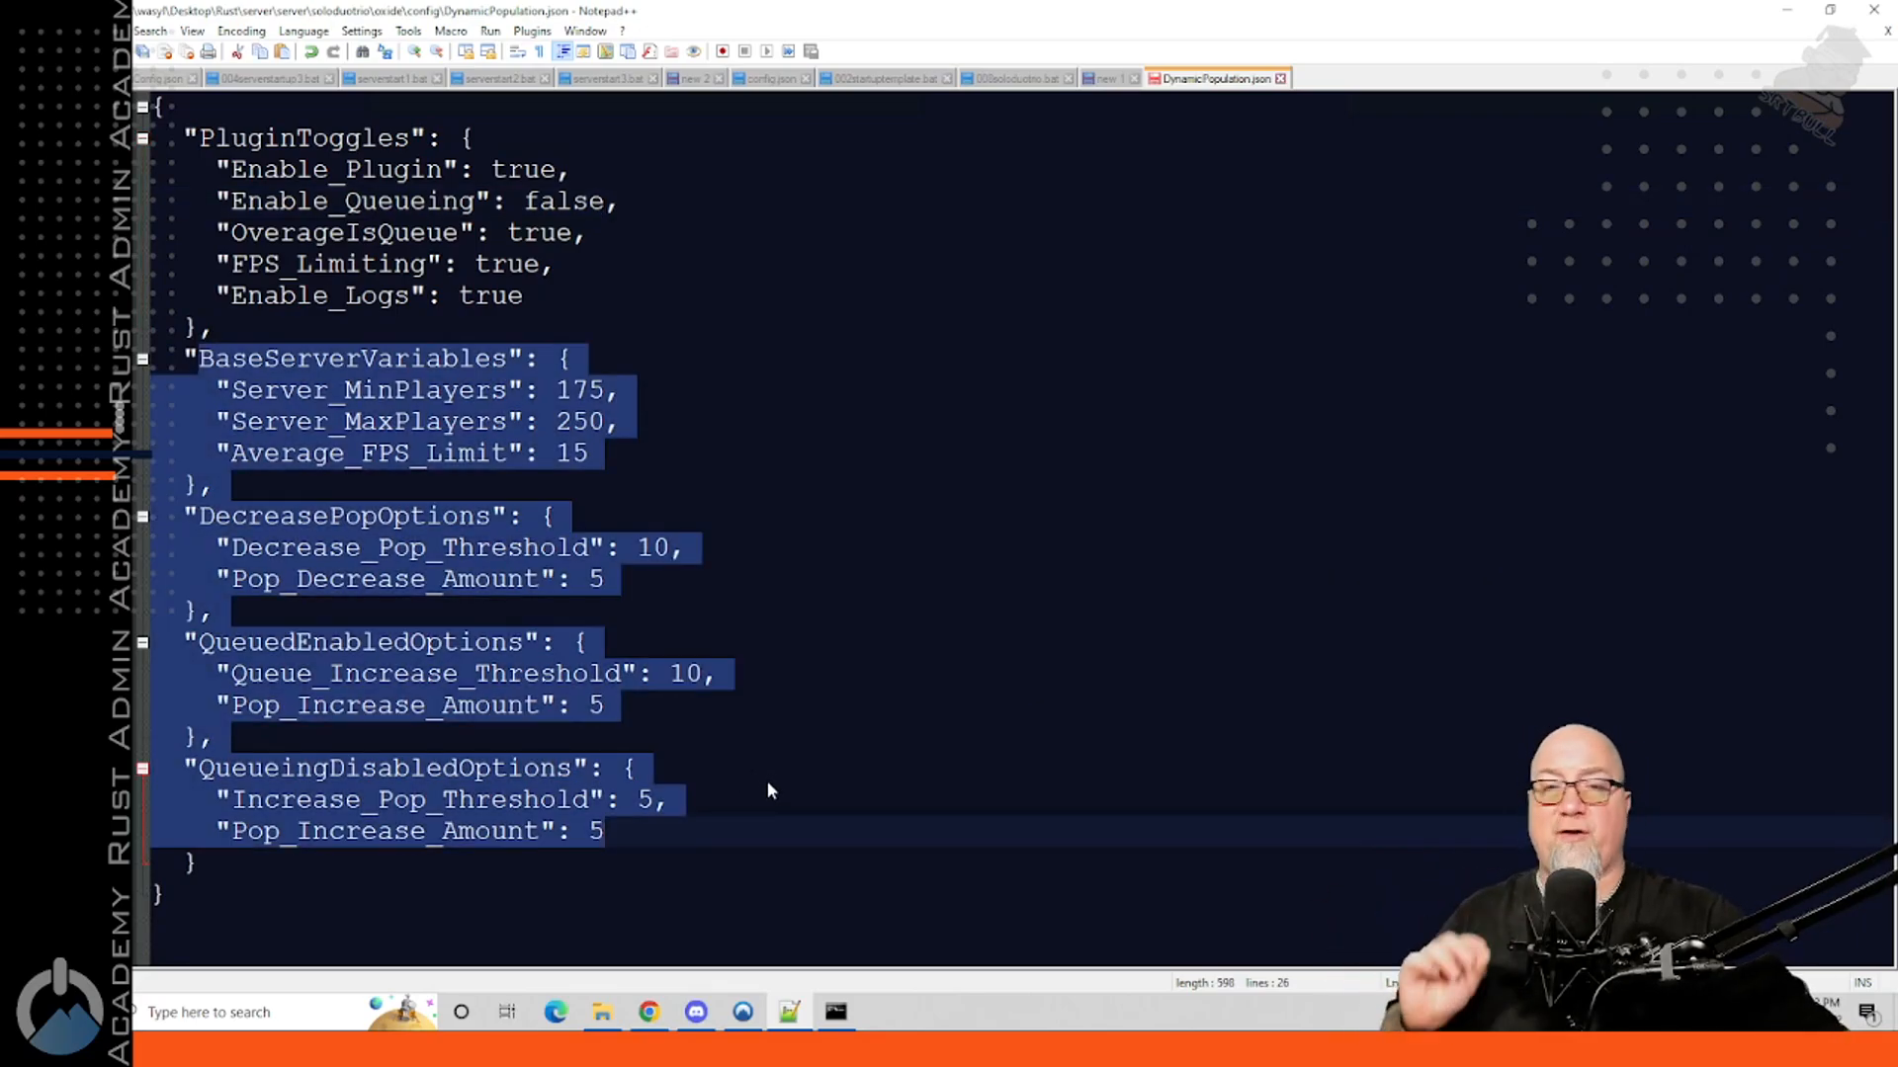
Step: Change Server_MinPlayers from 175 to 10 and Server_MaxPlayers from 250 to 100
left_click_drag(296, 391, 472, 391)
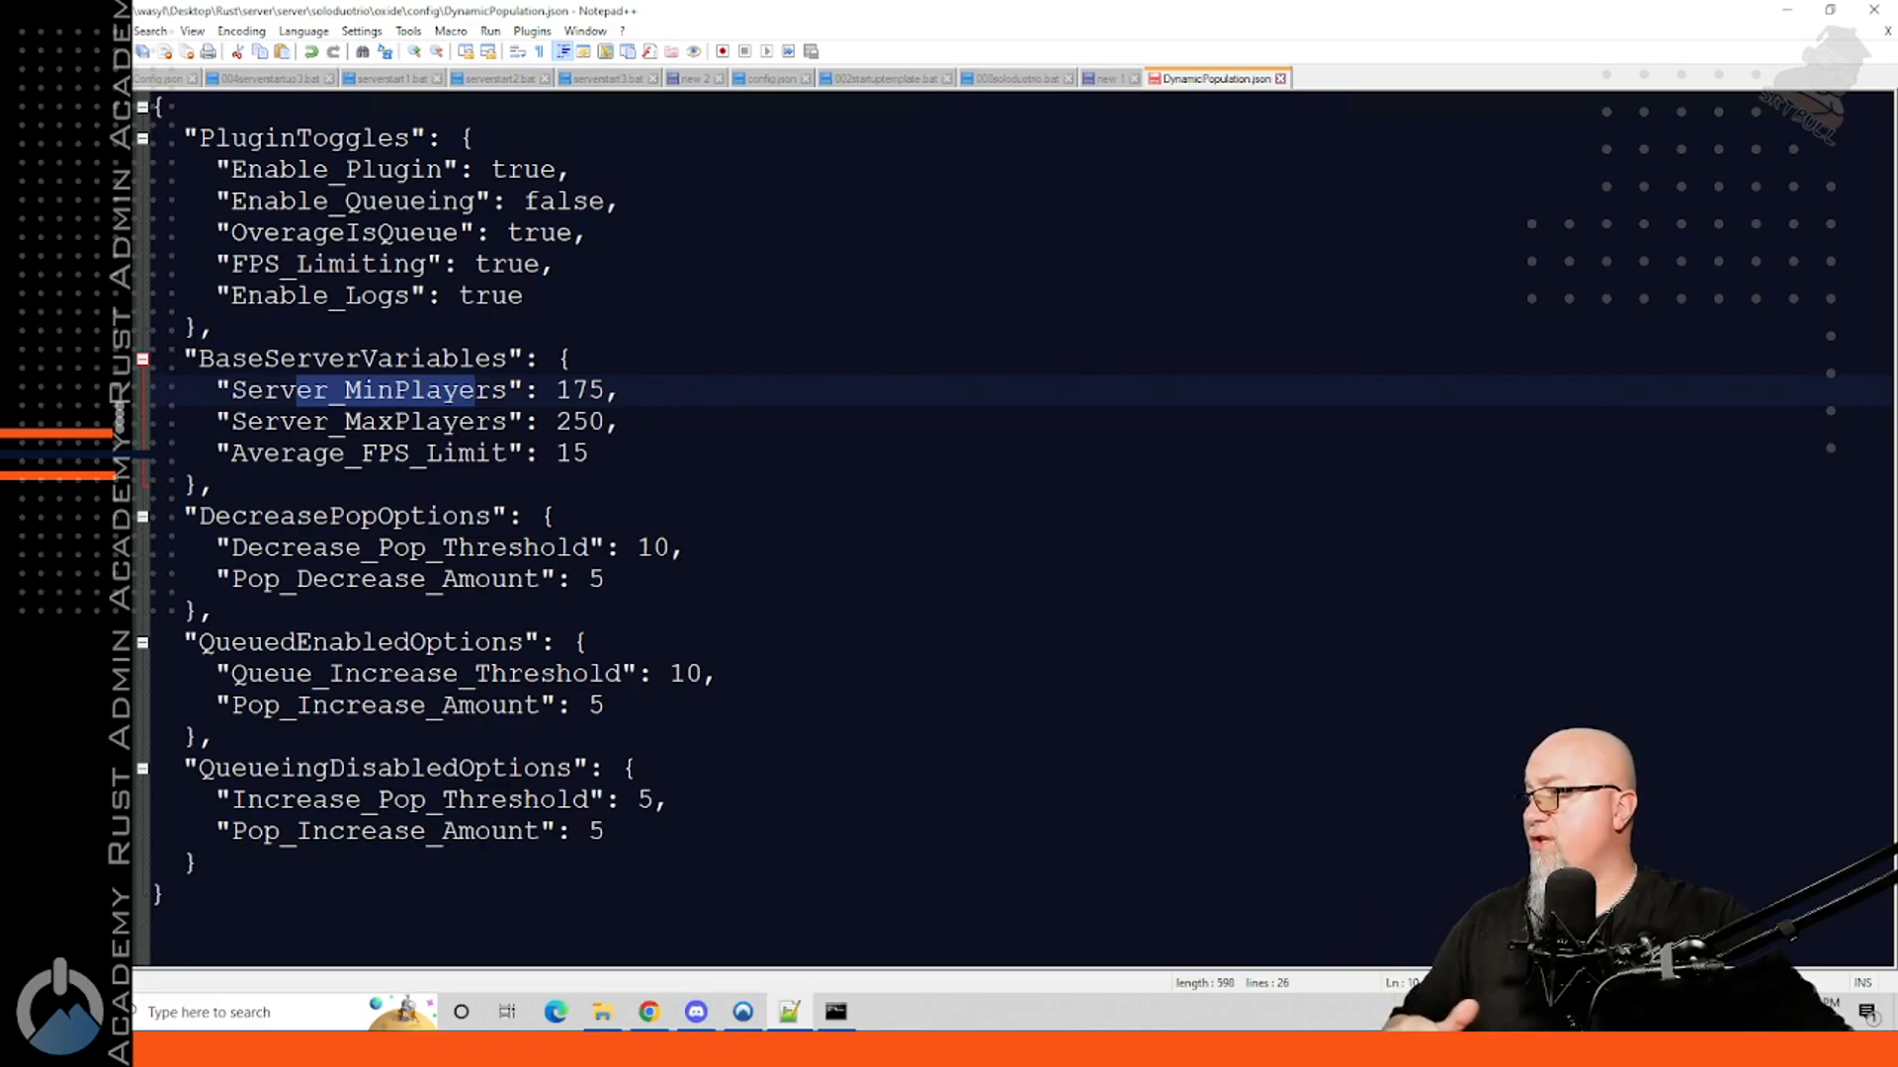
double_click(578, 391)
type("10")
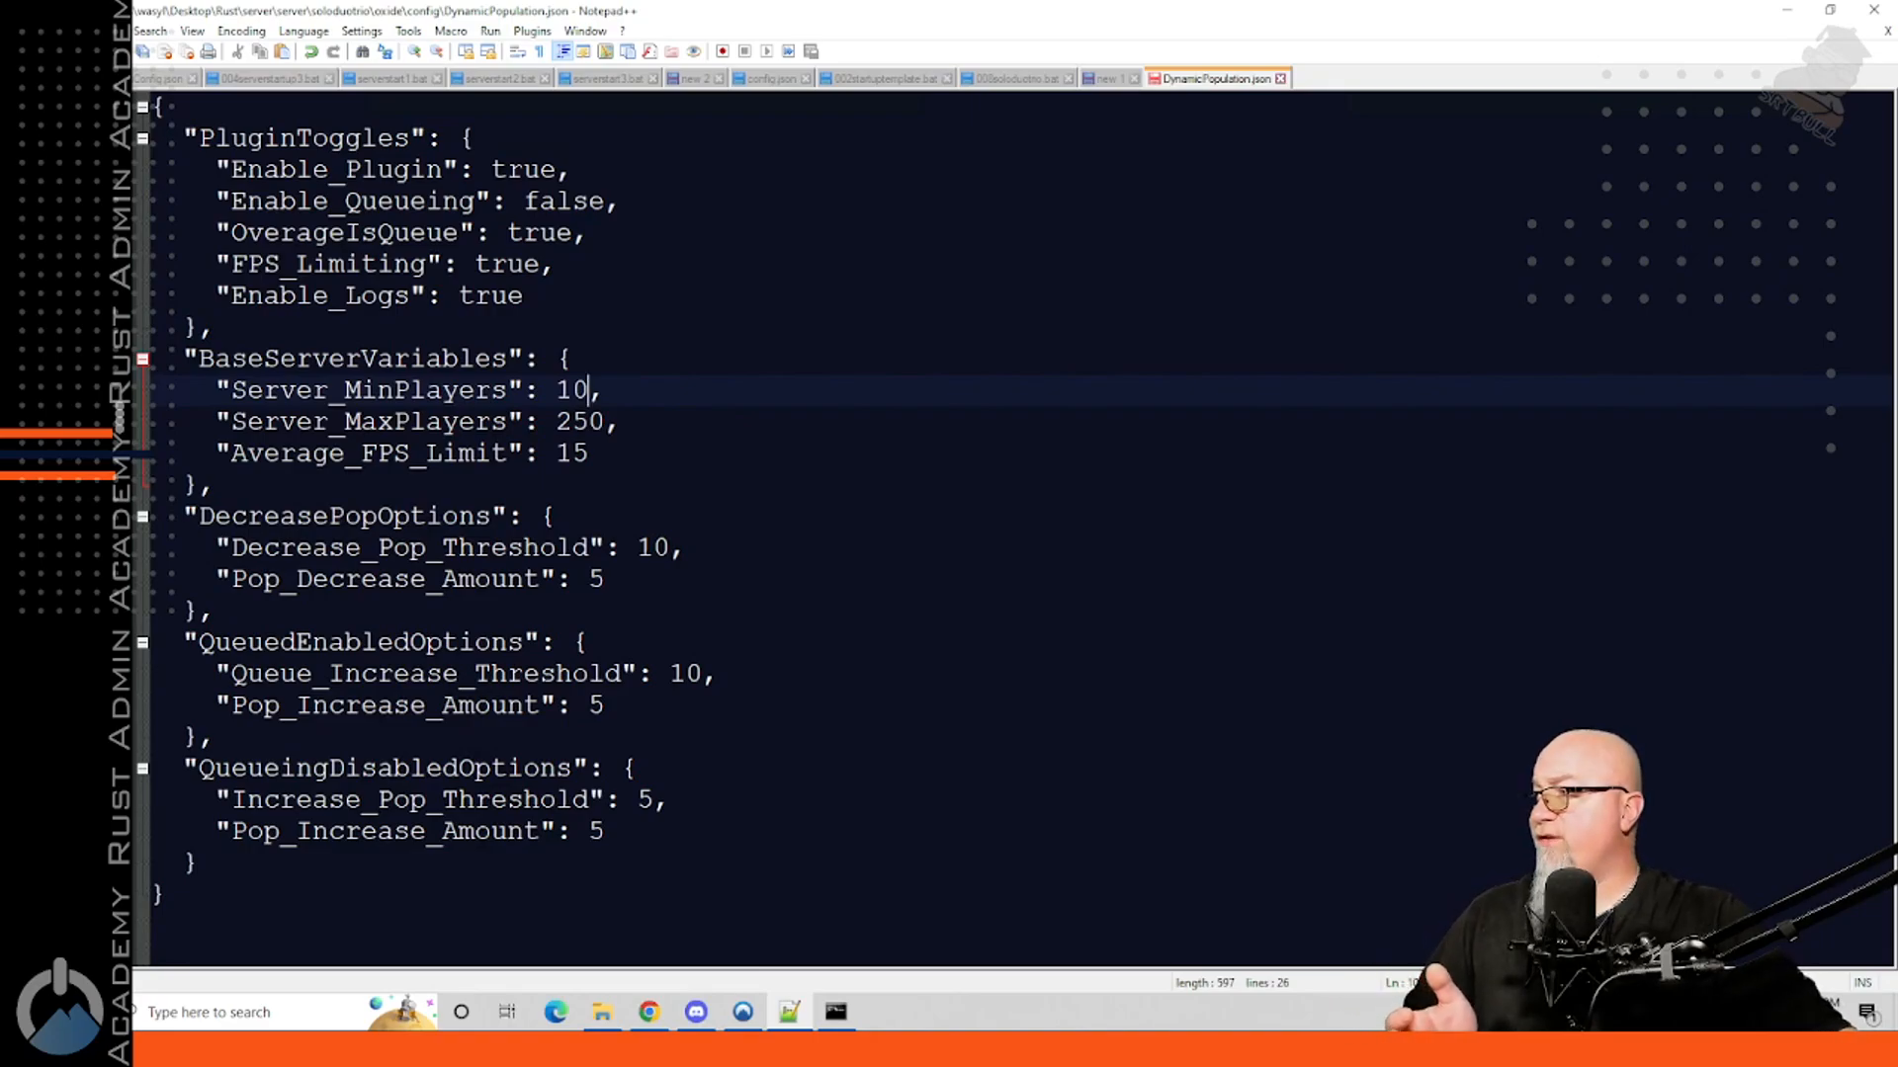
double_click(578, 421)
type("100")
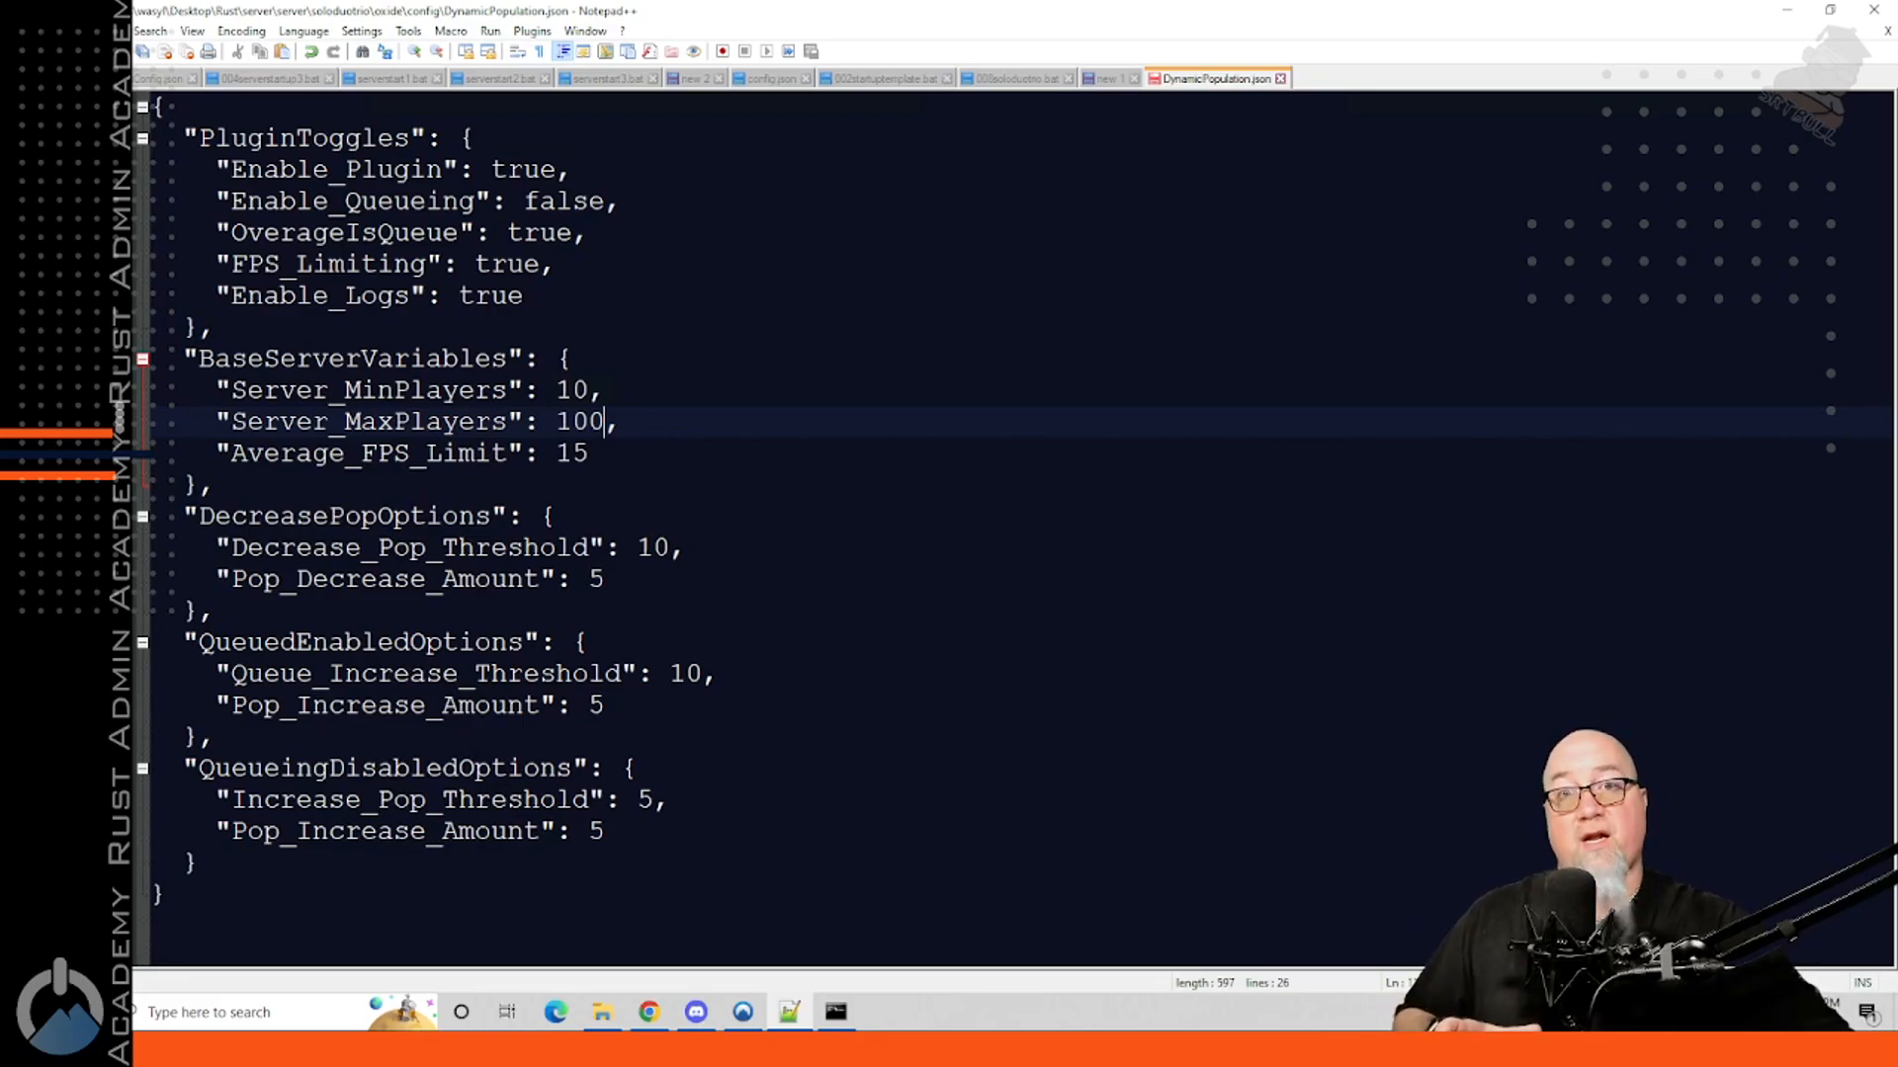
key("Up")
key("Up")
key("Up")
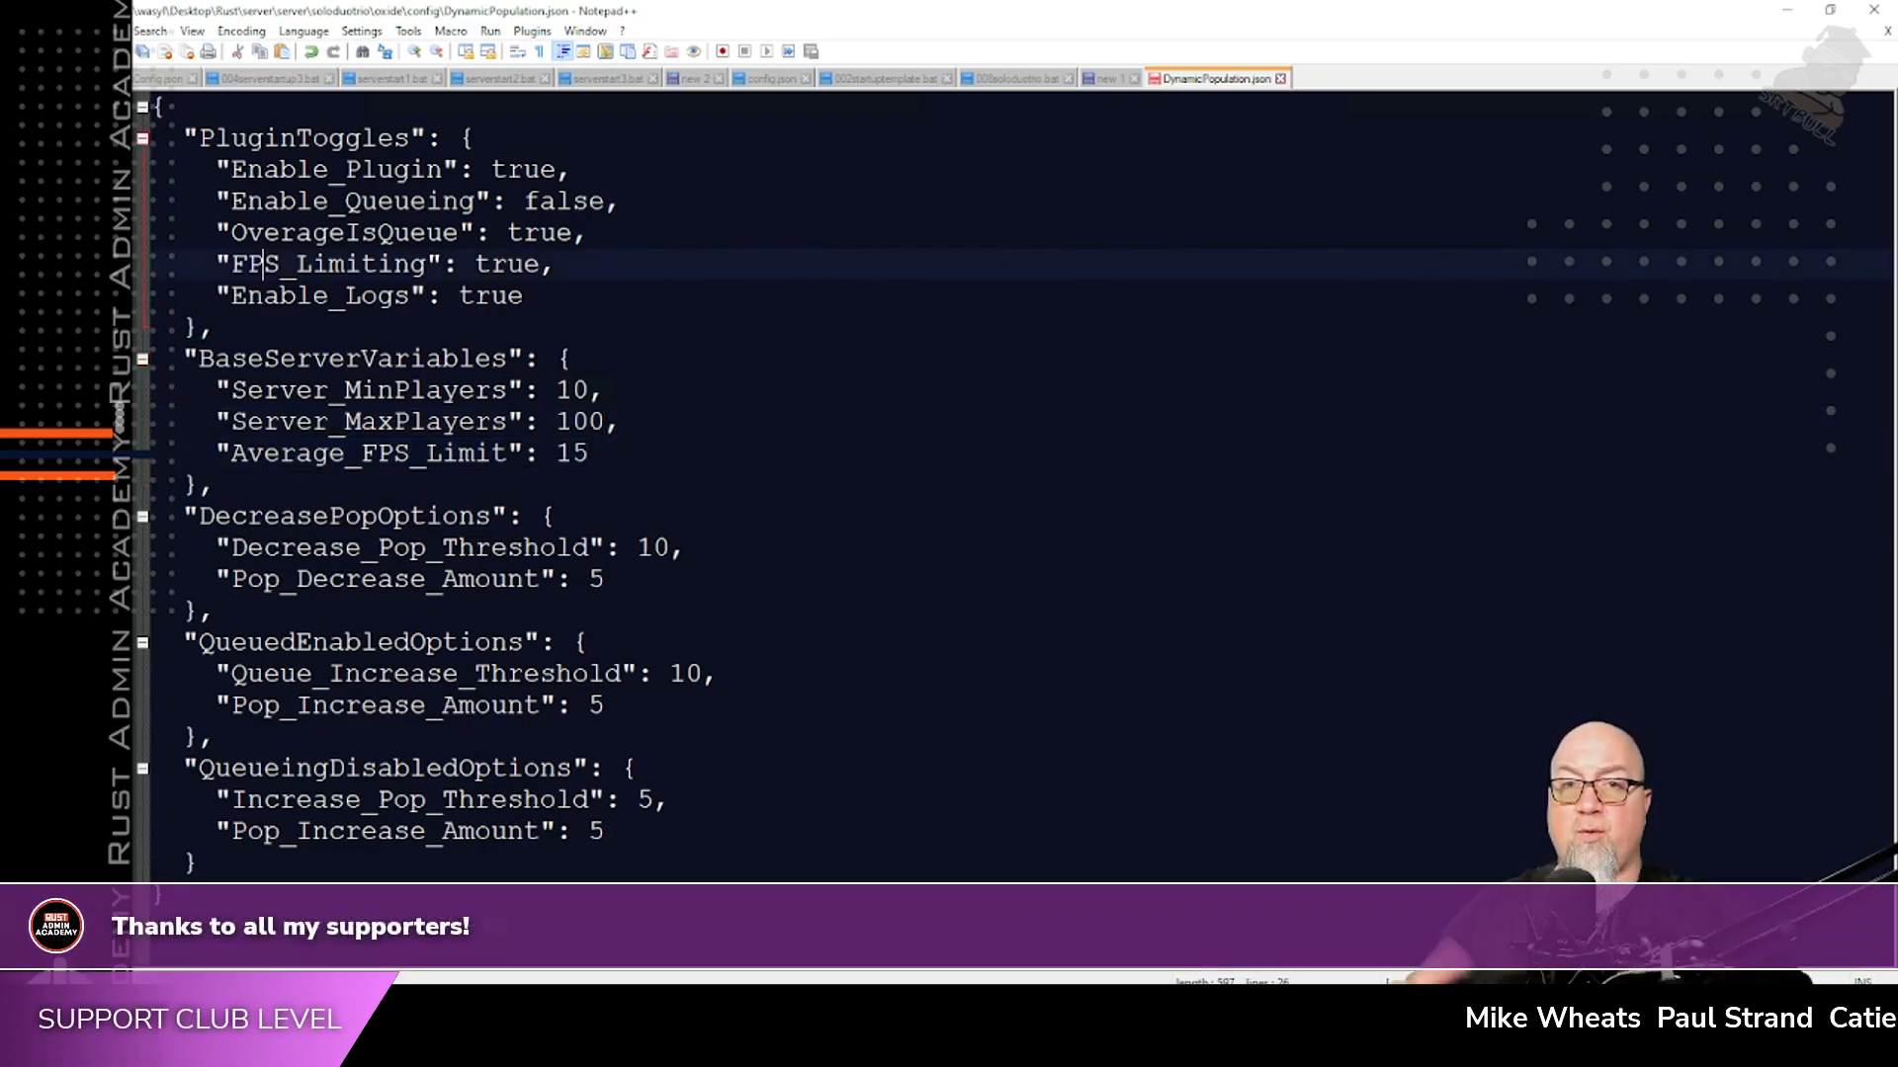
left_click_drag(263, 453, 589, 452)
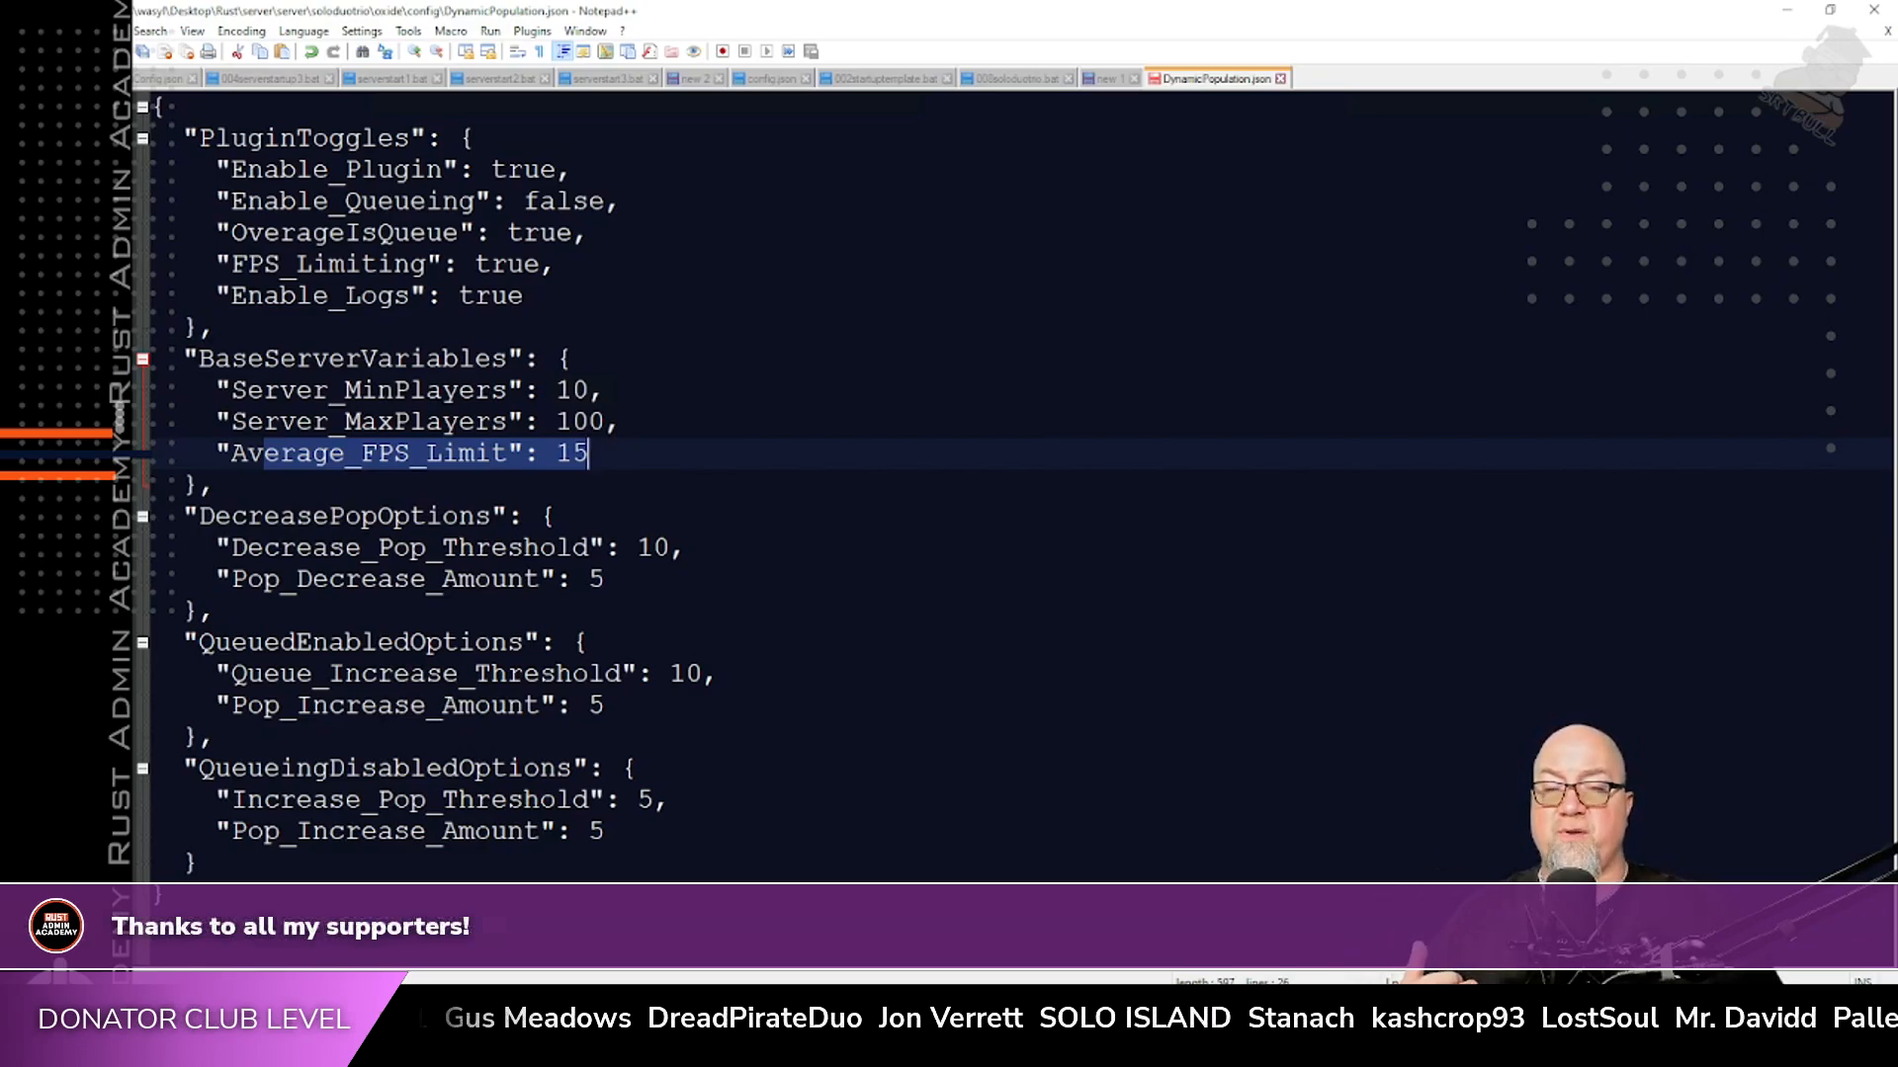
left_click_drag(244, 264, 515, 276)
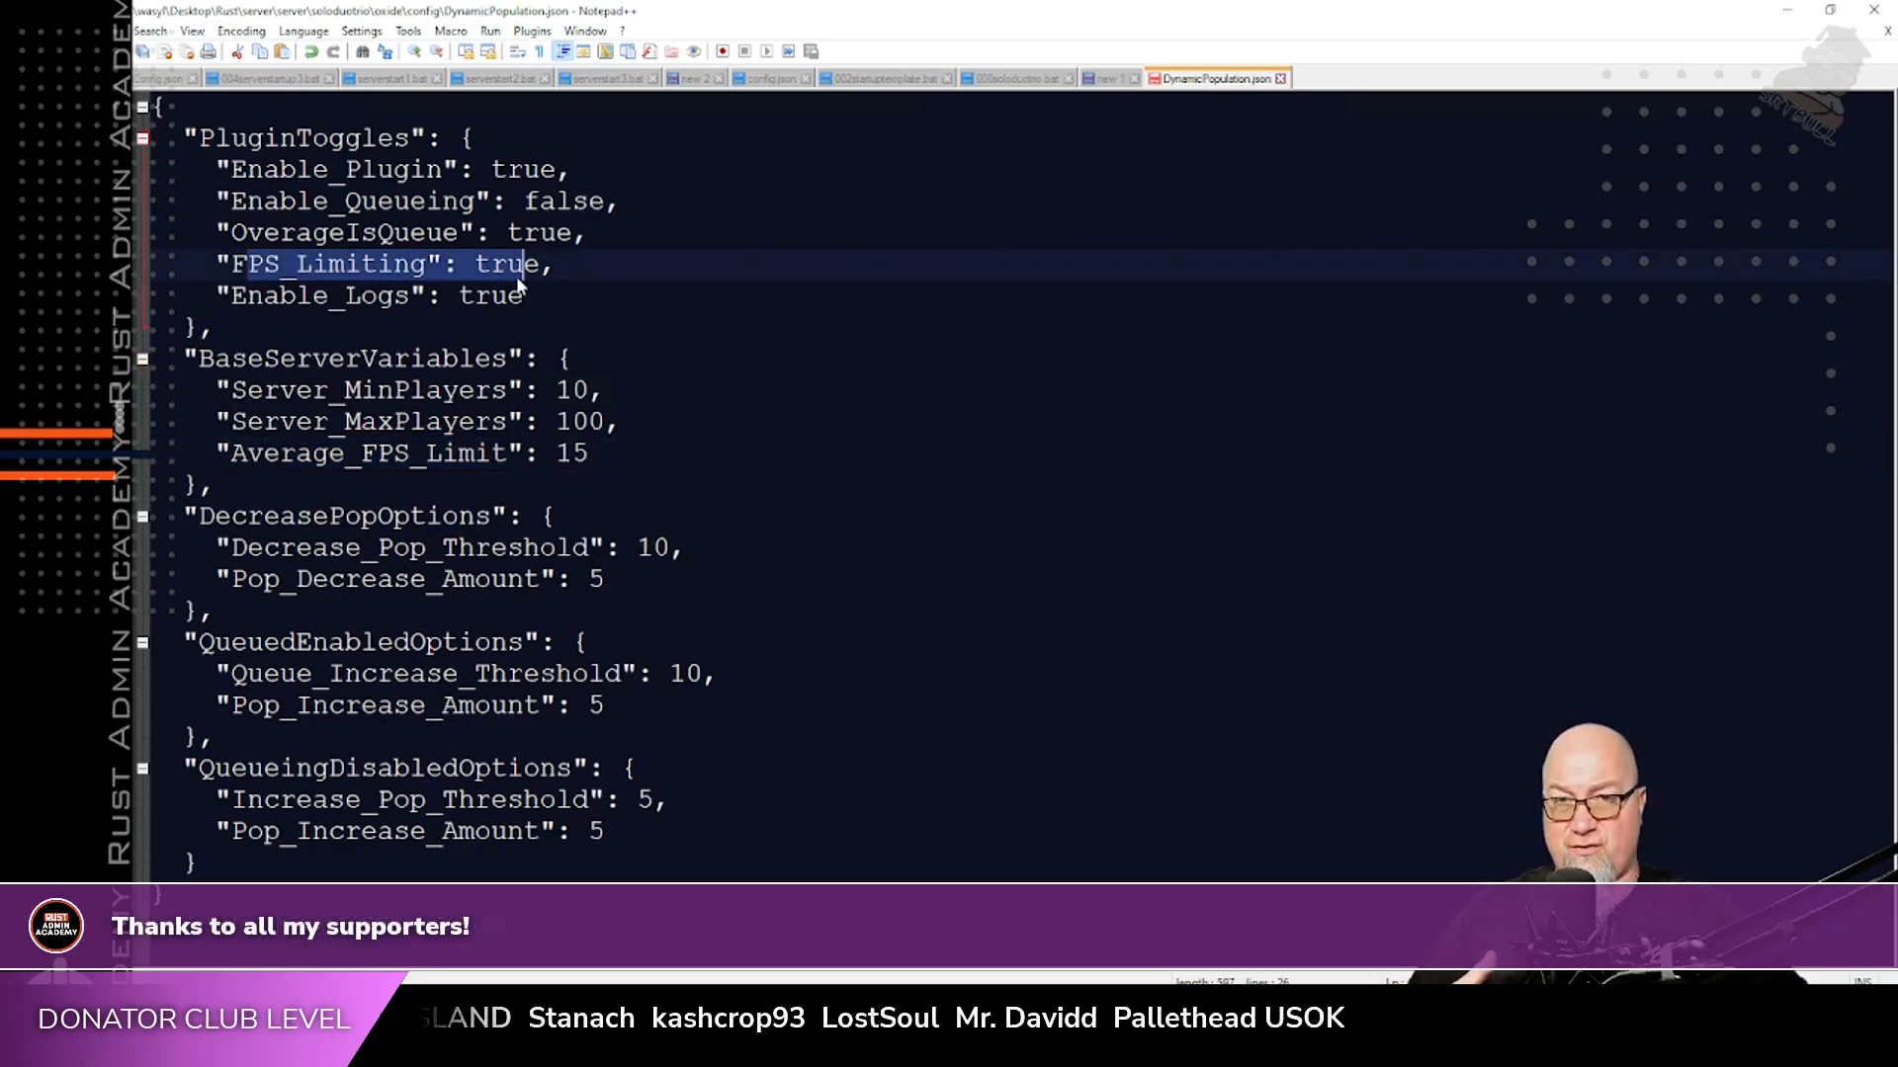
left_click_drag(262, 452, 572, 453)
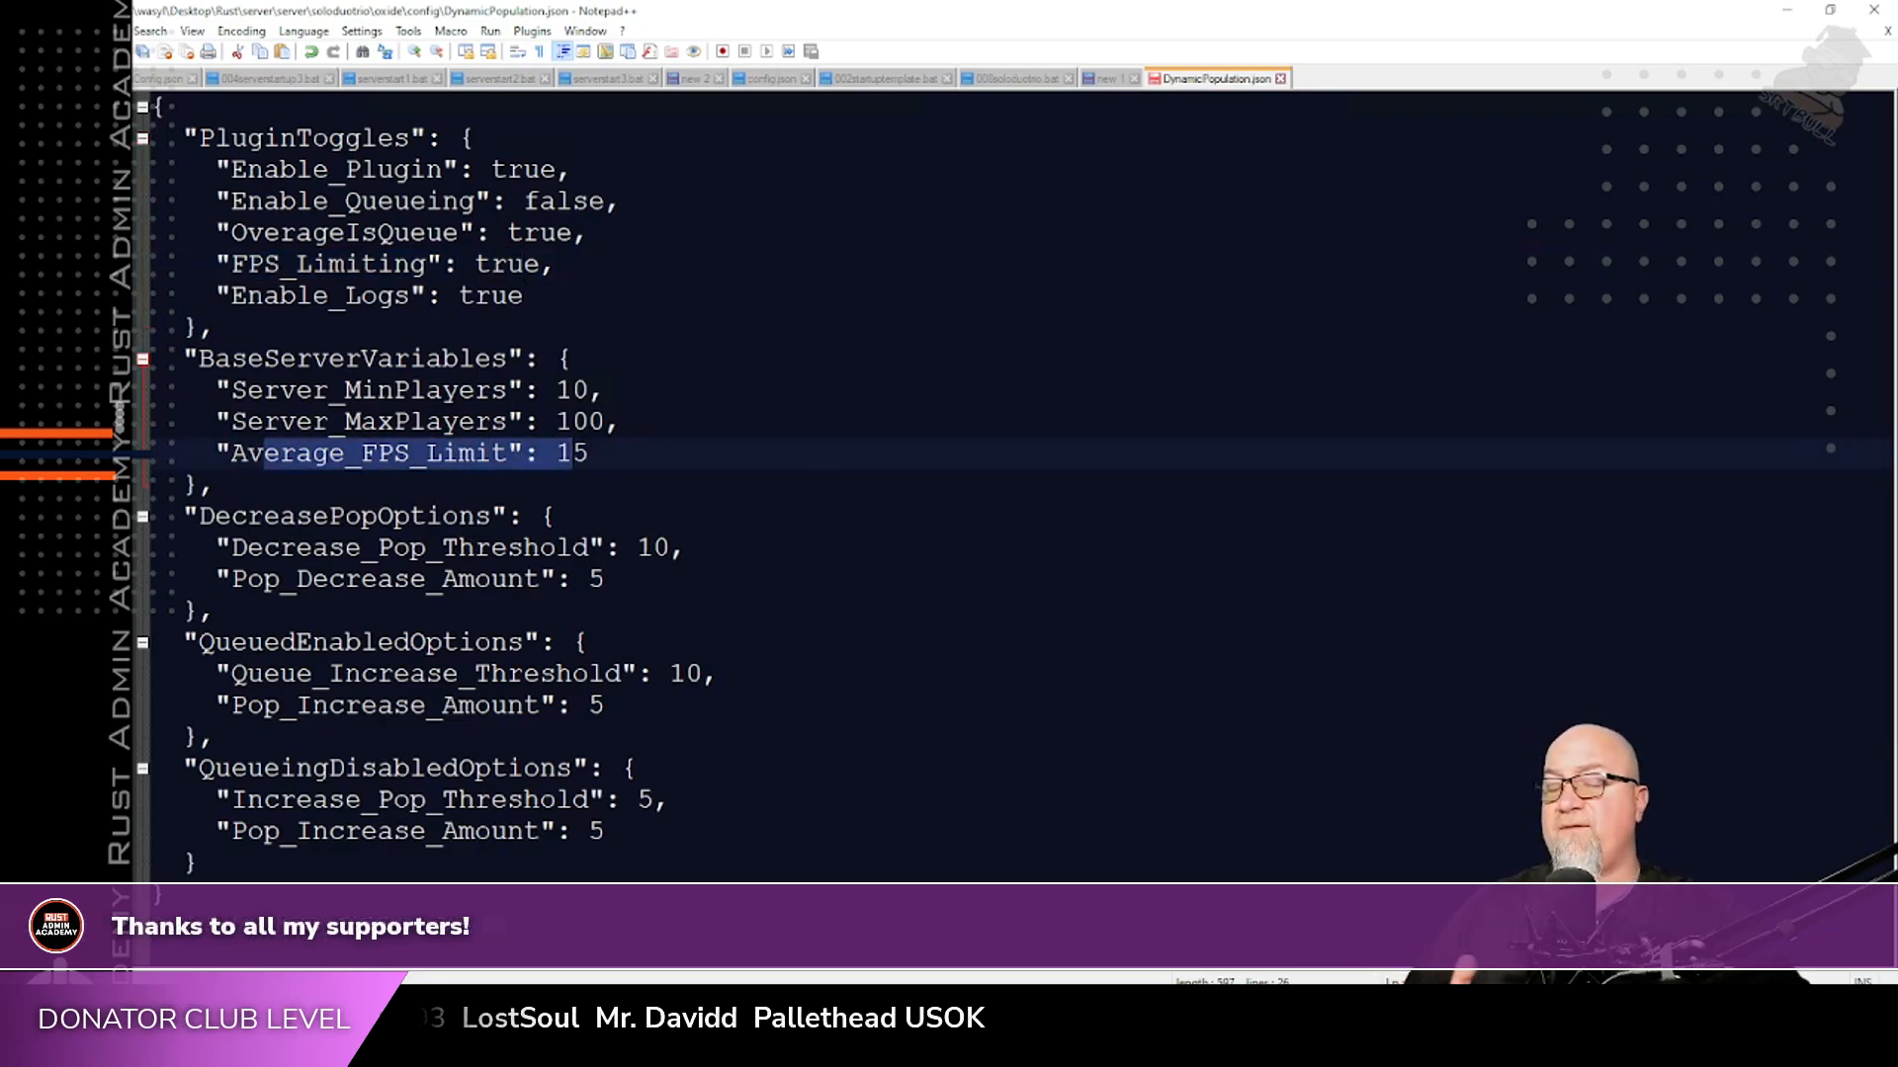
mouse_move(589, 453)
left_mouse_down()
mouse_move(572, 453)
mouse_move(589, 453)
left_mouse_up()
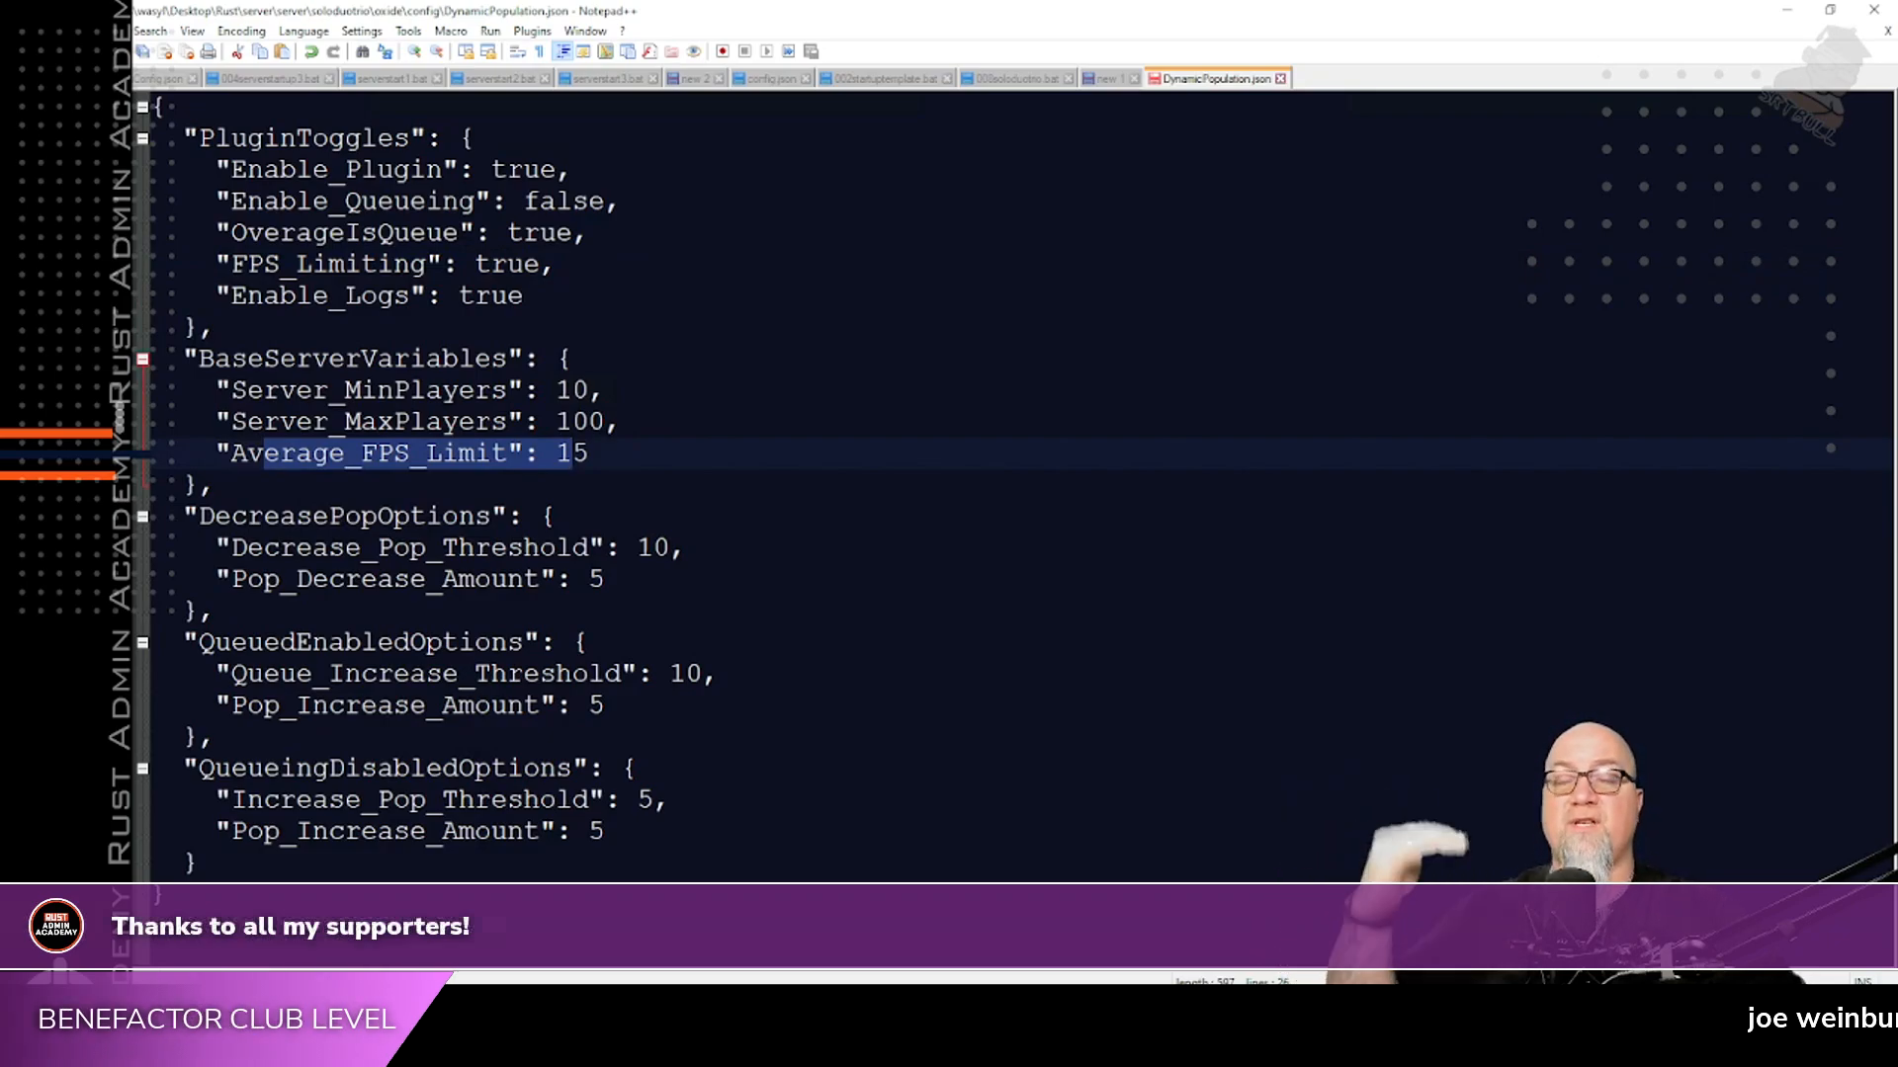
left_click_drag(199, 516, 604, 579)
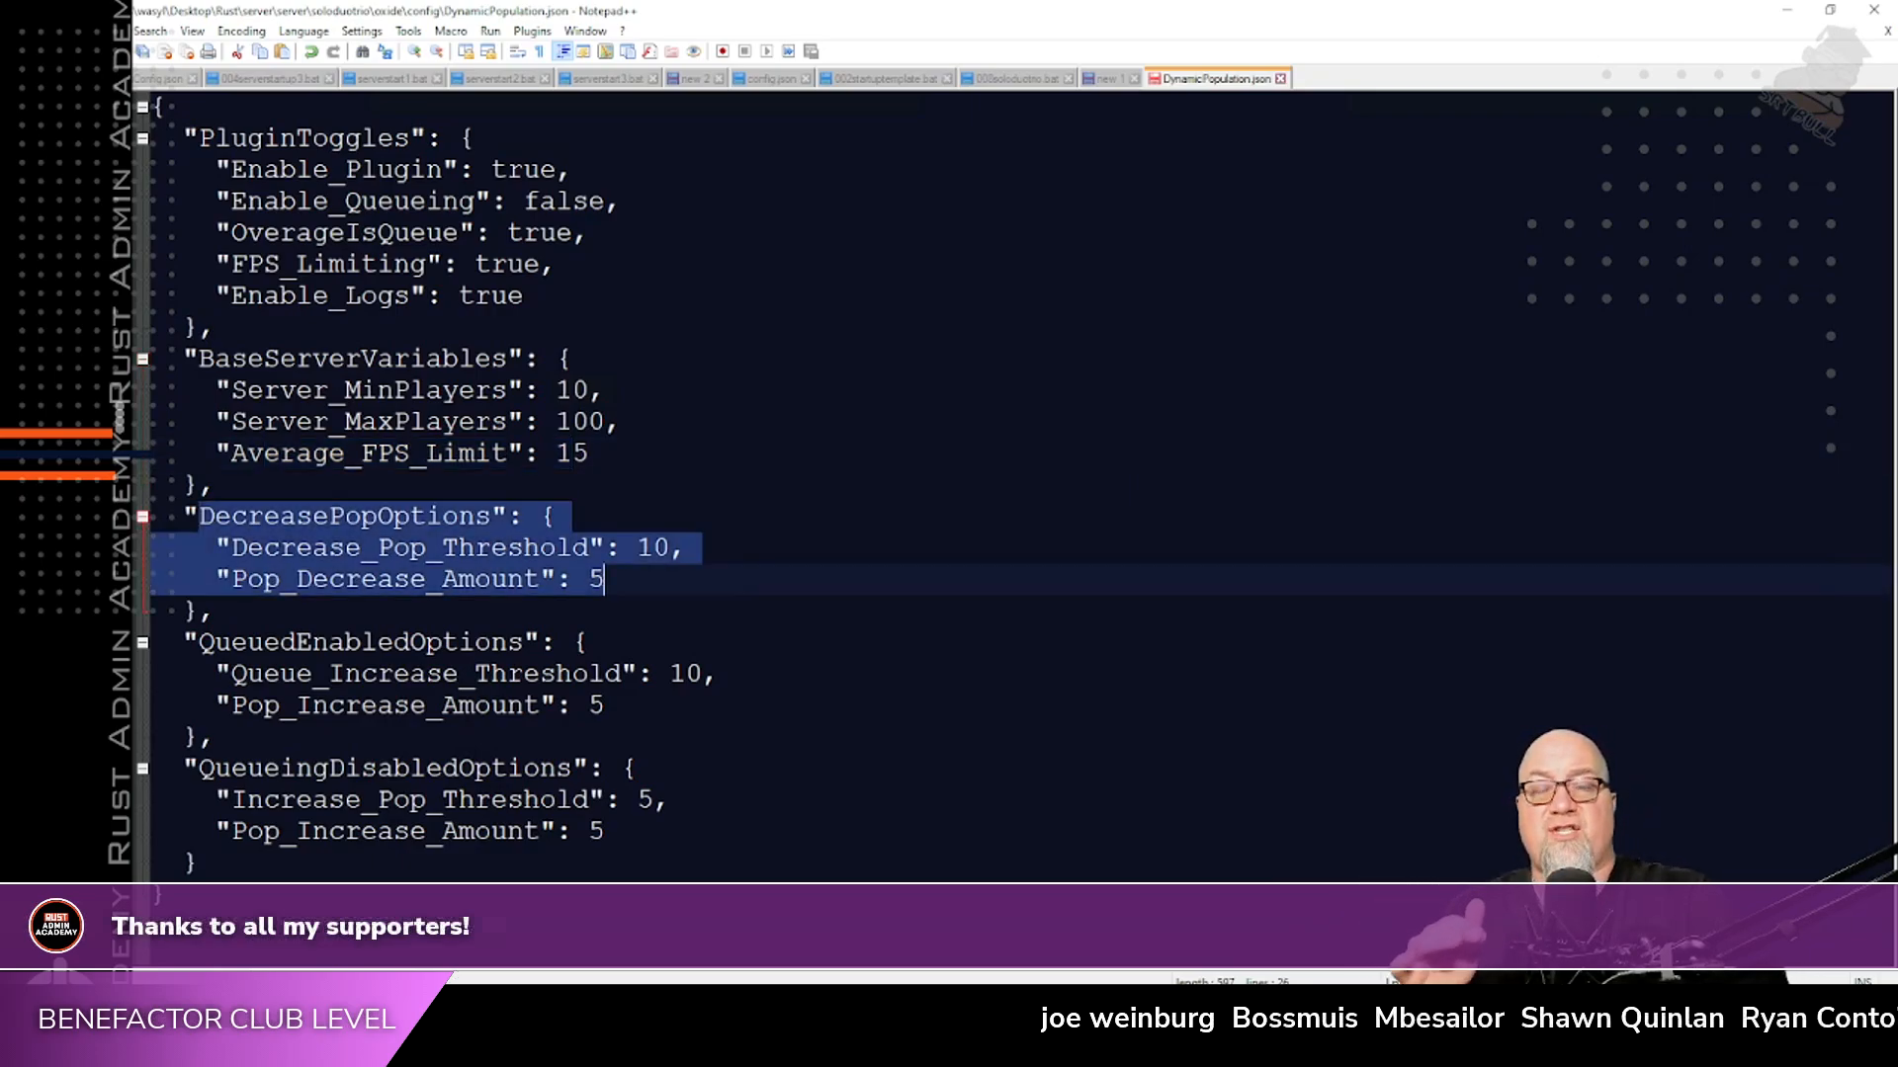
left_click_drag(346, 548, 604, 546)
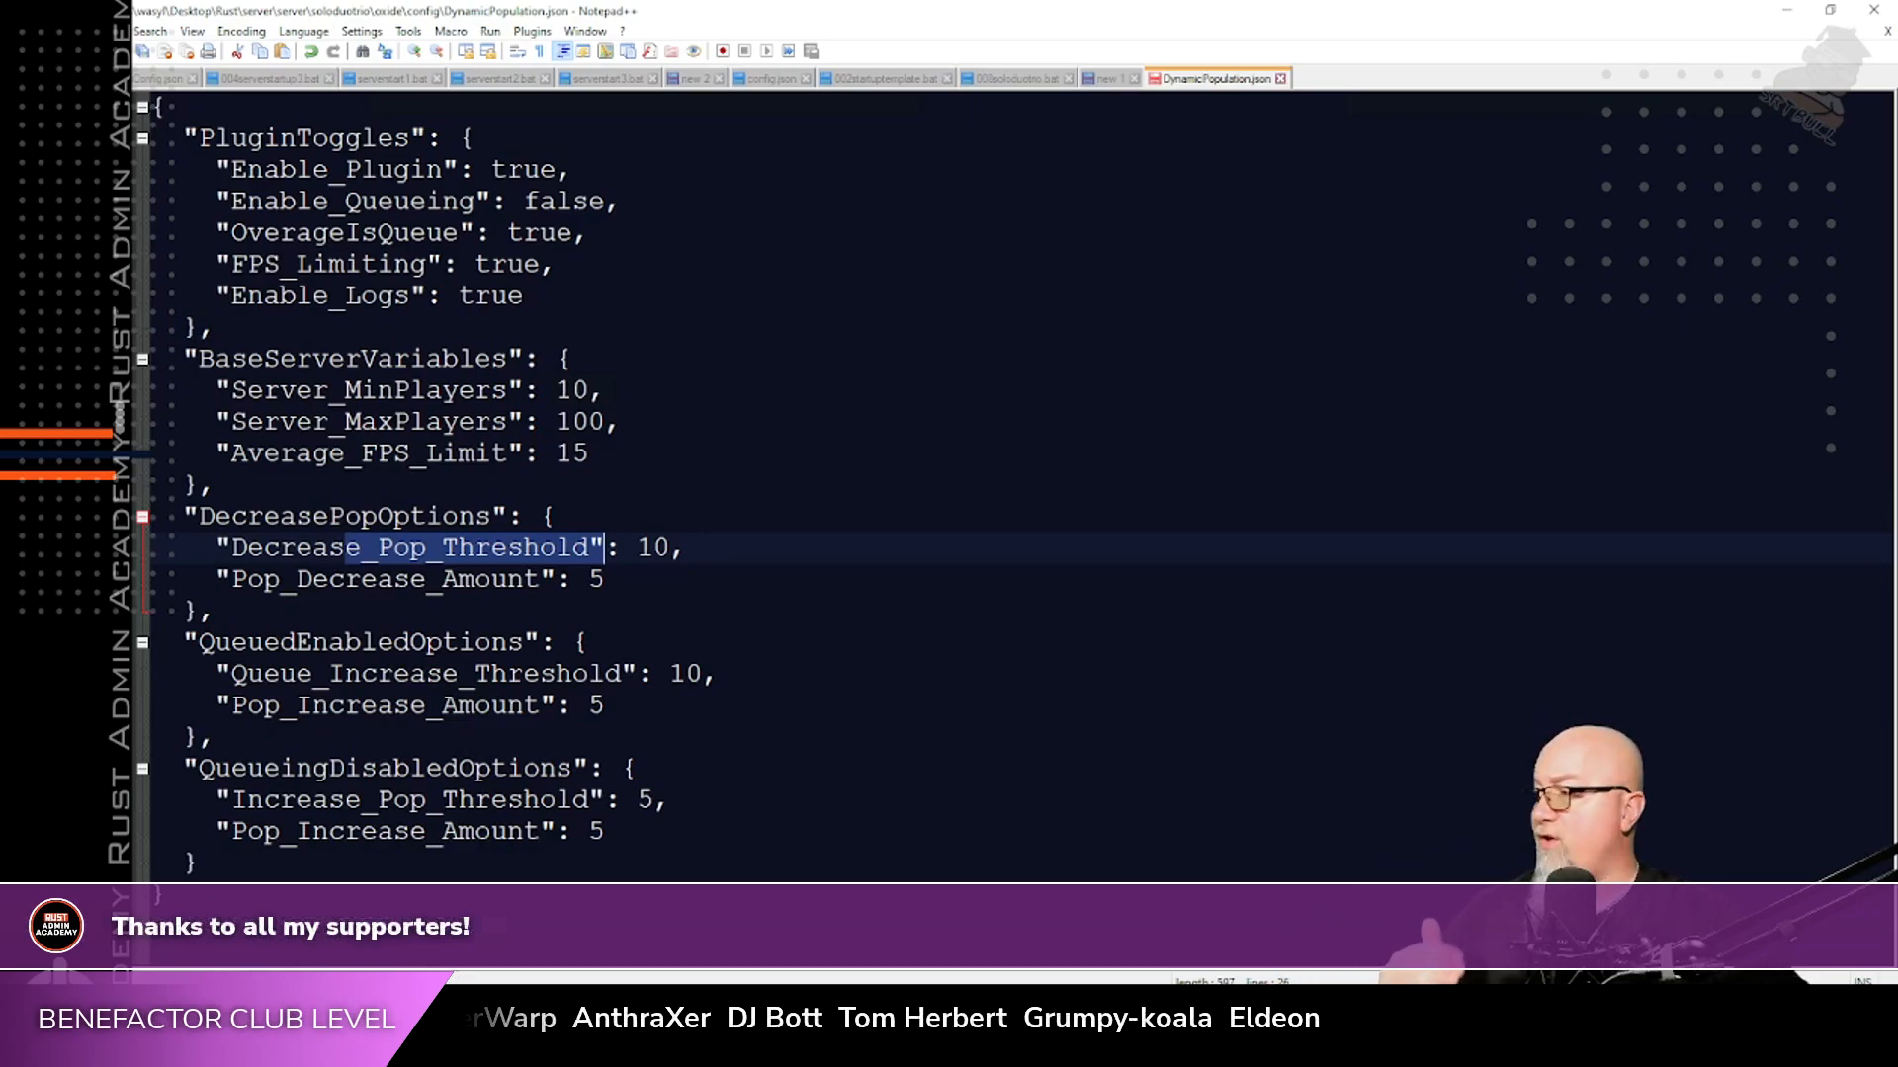
left_click_drag(603, 579, 441, 578)
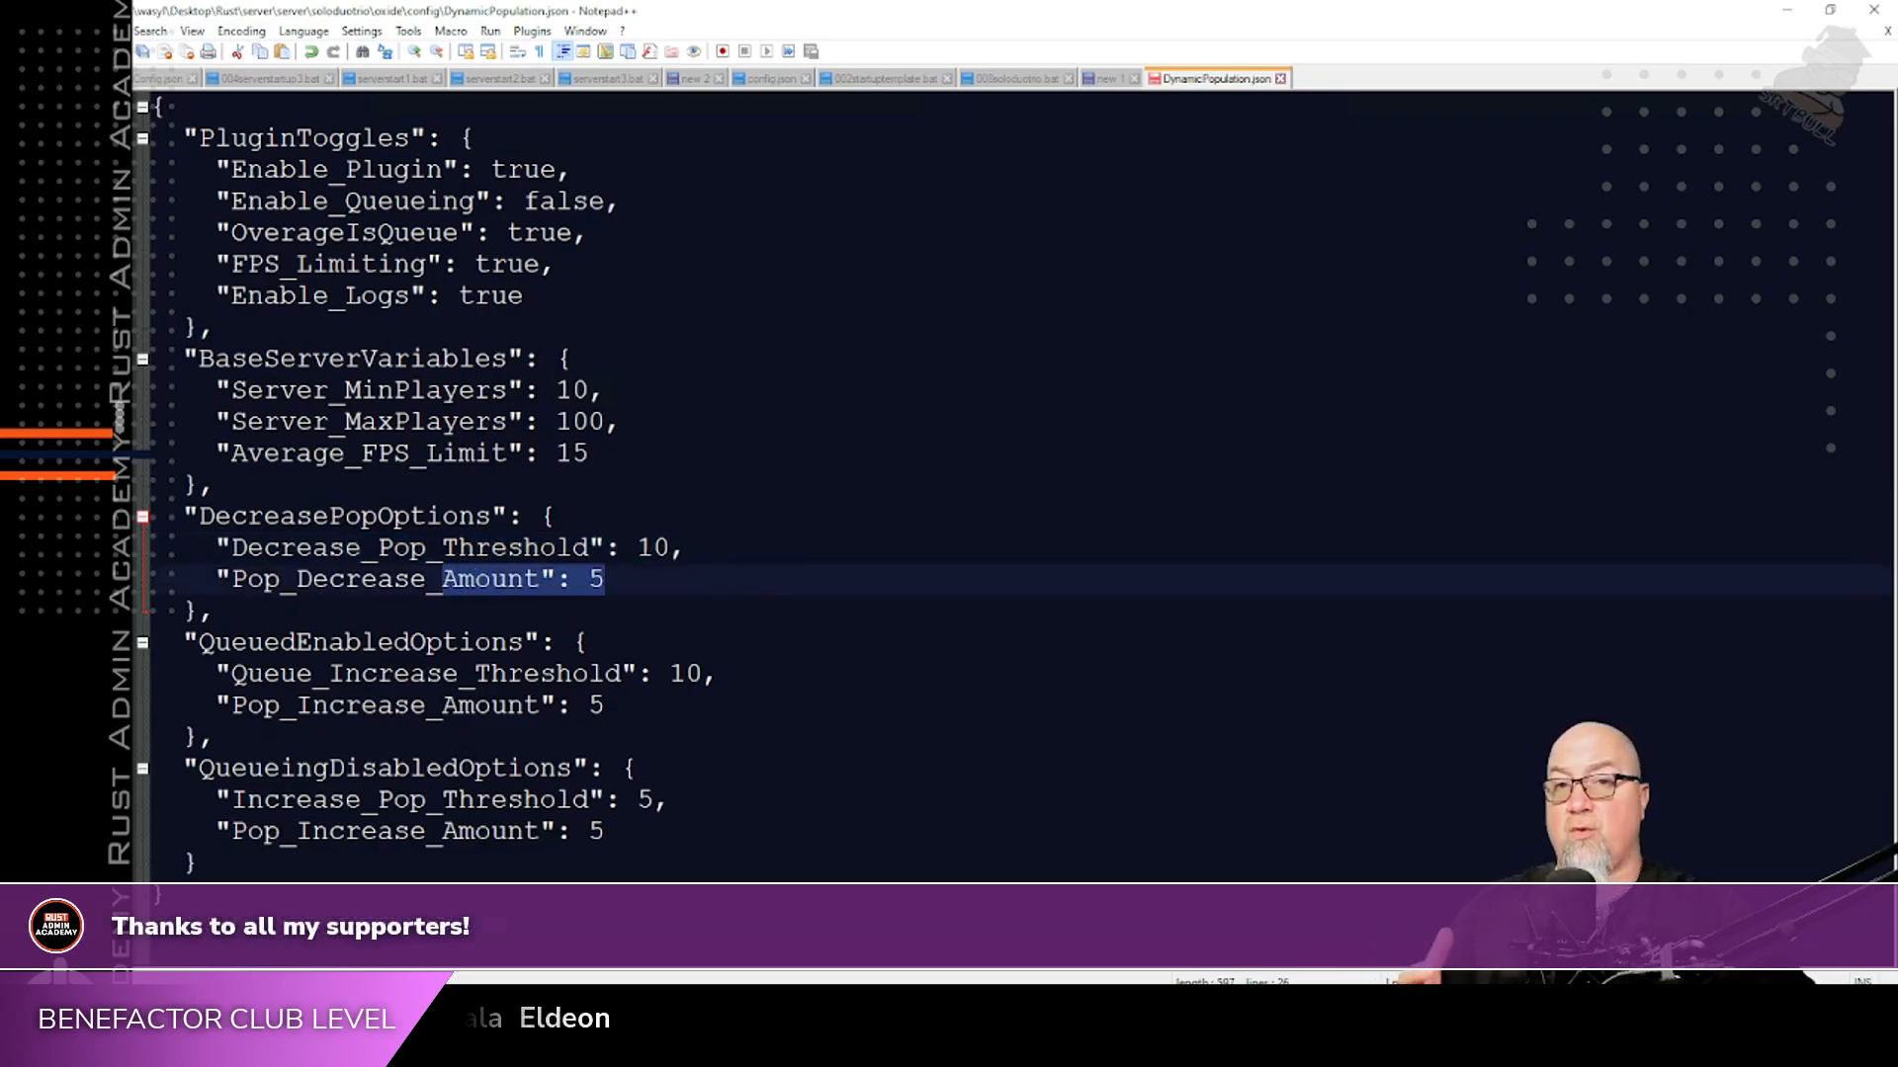
left_click_drag(312, 199, 522, 200)
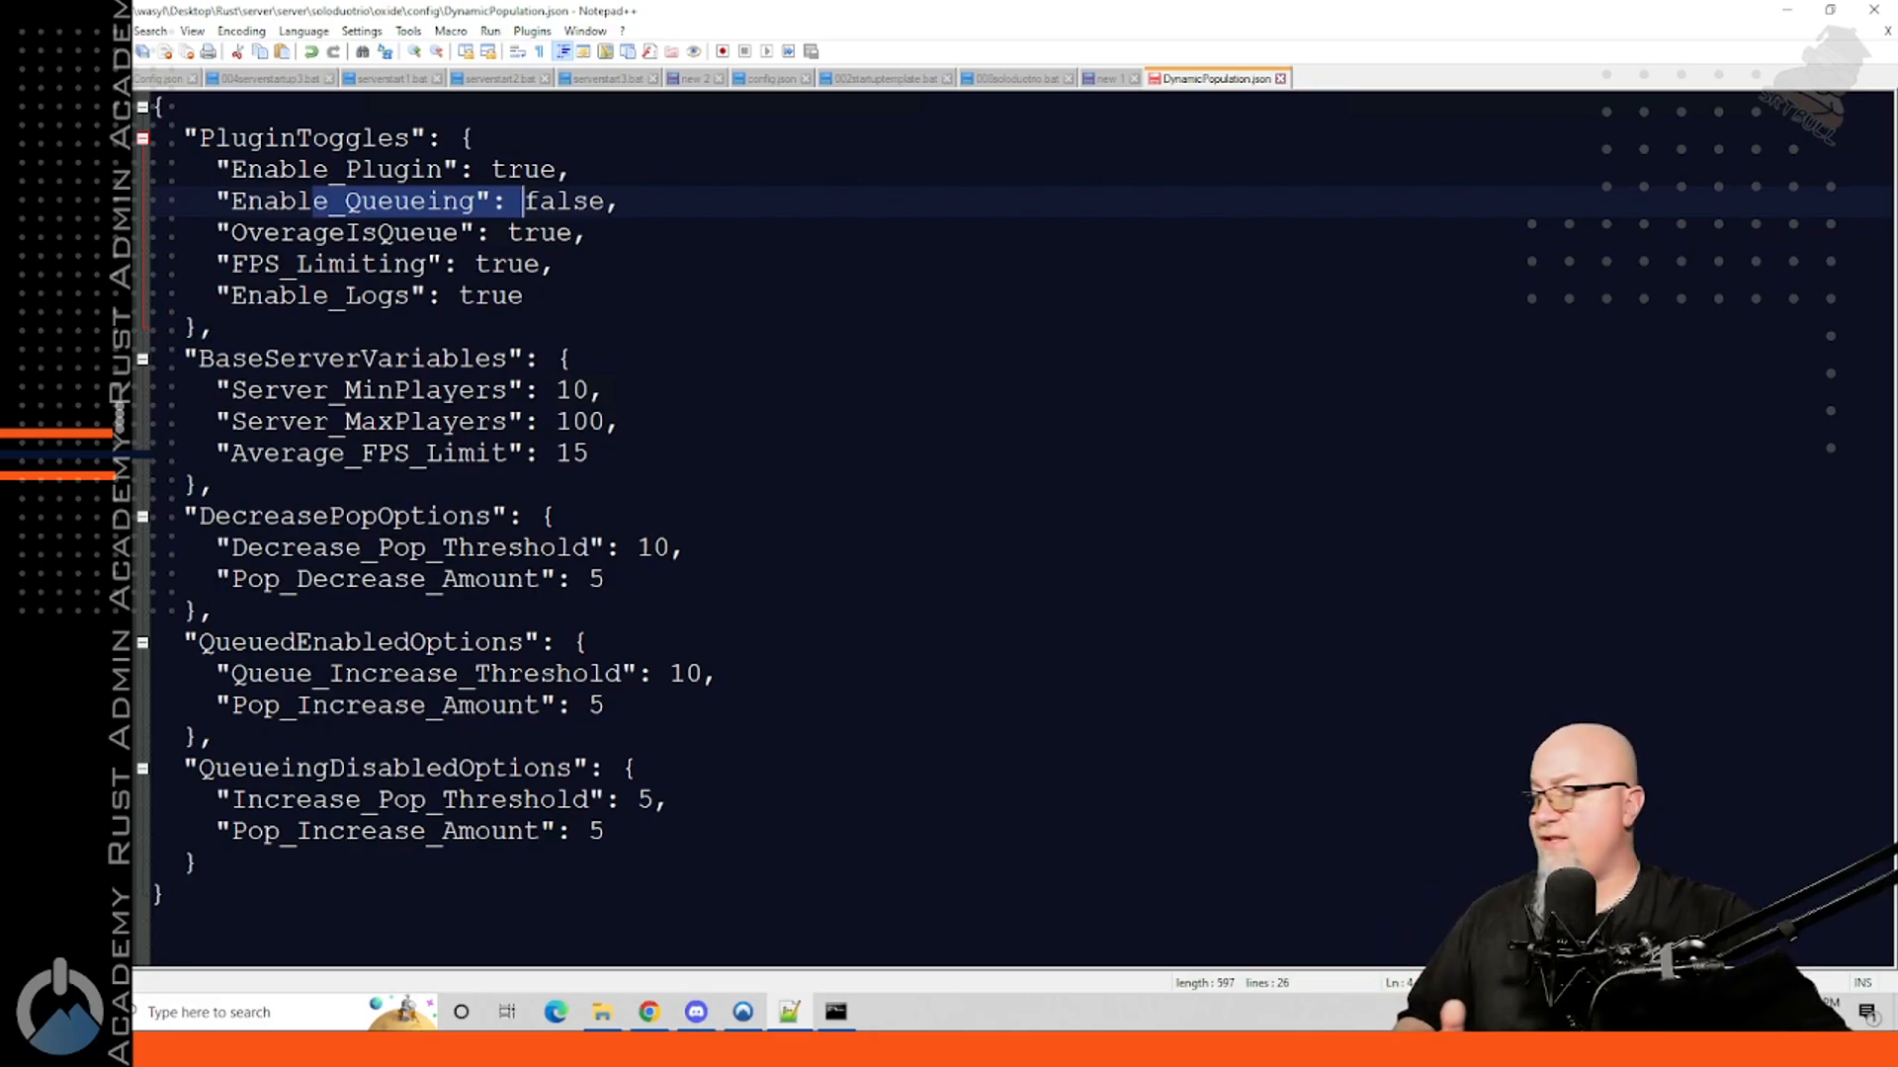
left_click_drag(231, 674, 429, 674)
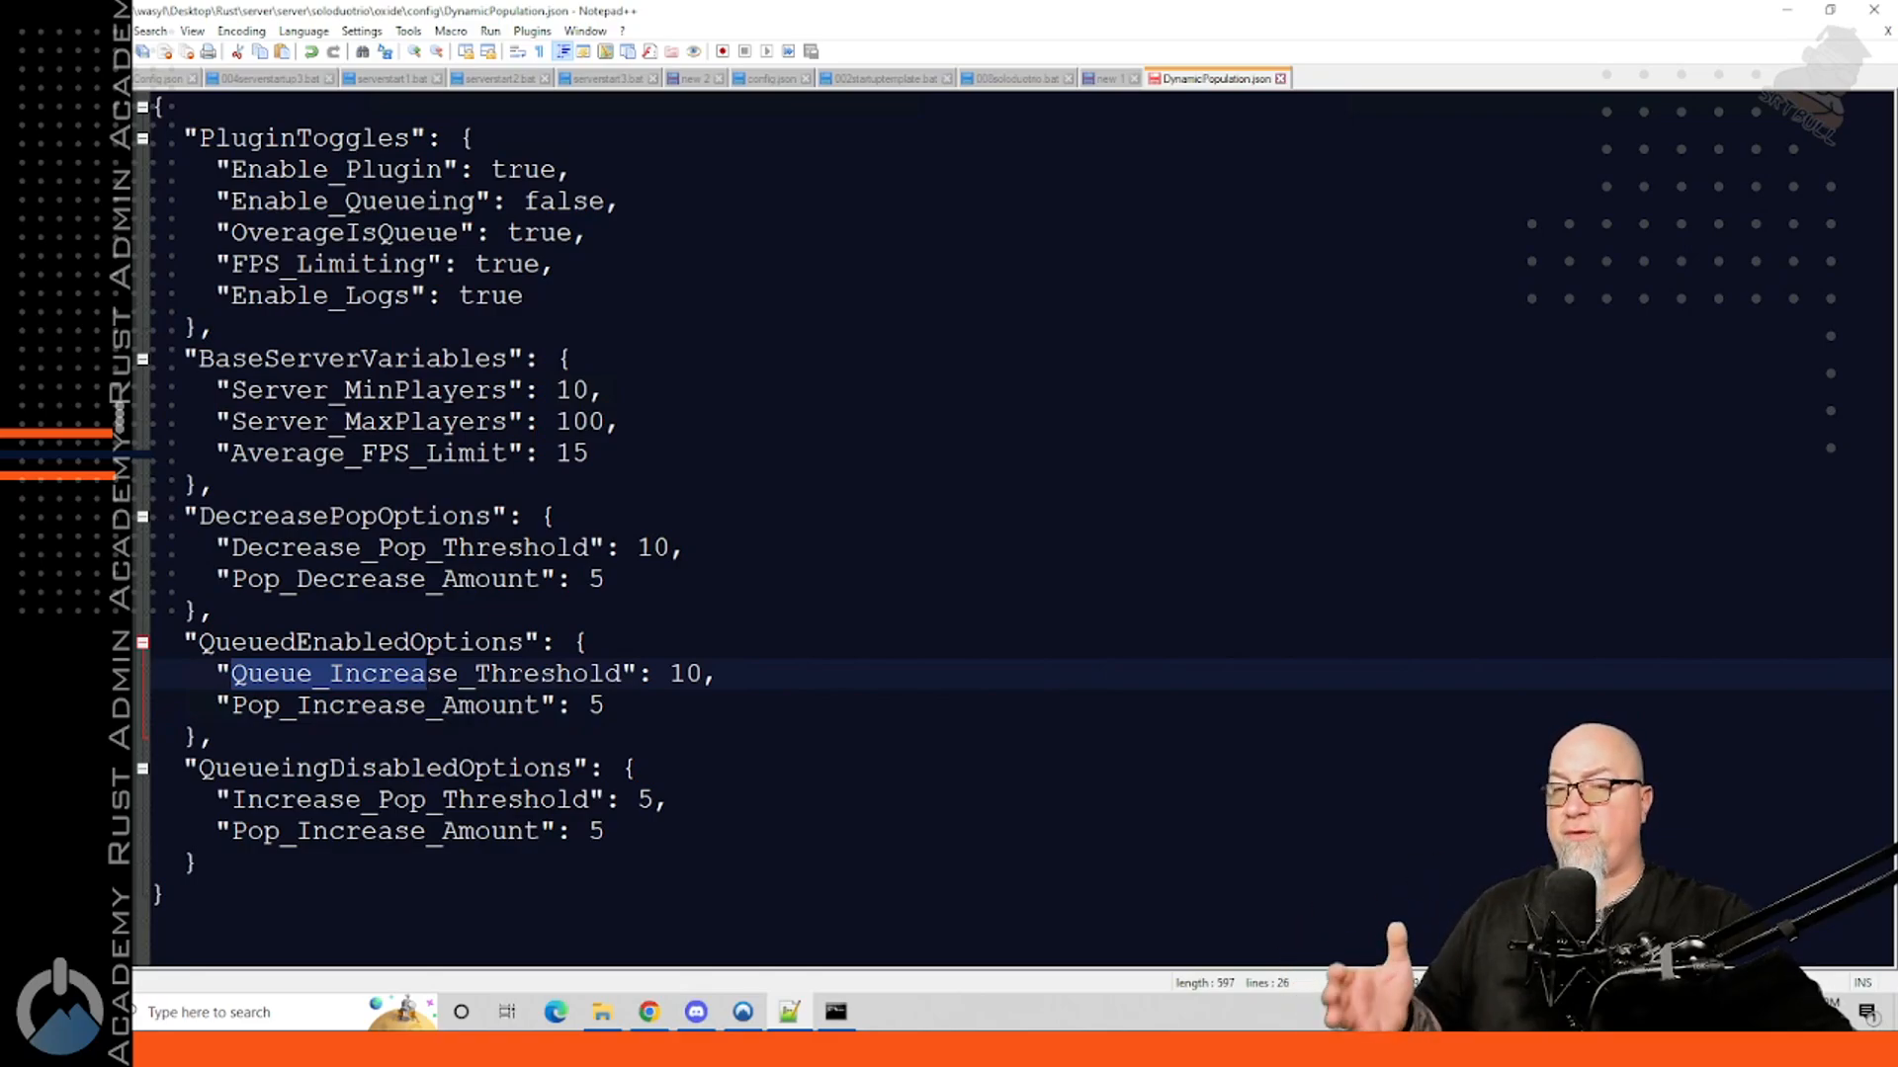
left_click_drag(426, 705, 604, 704)
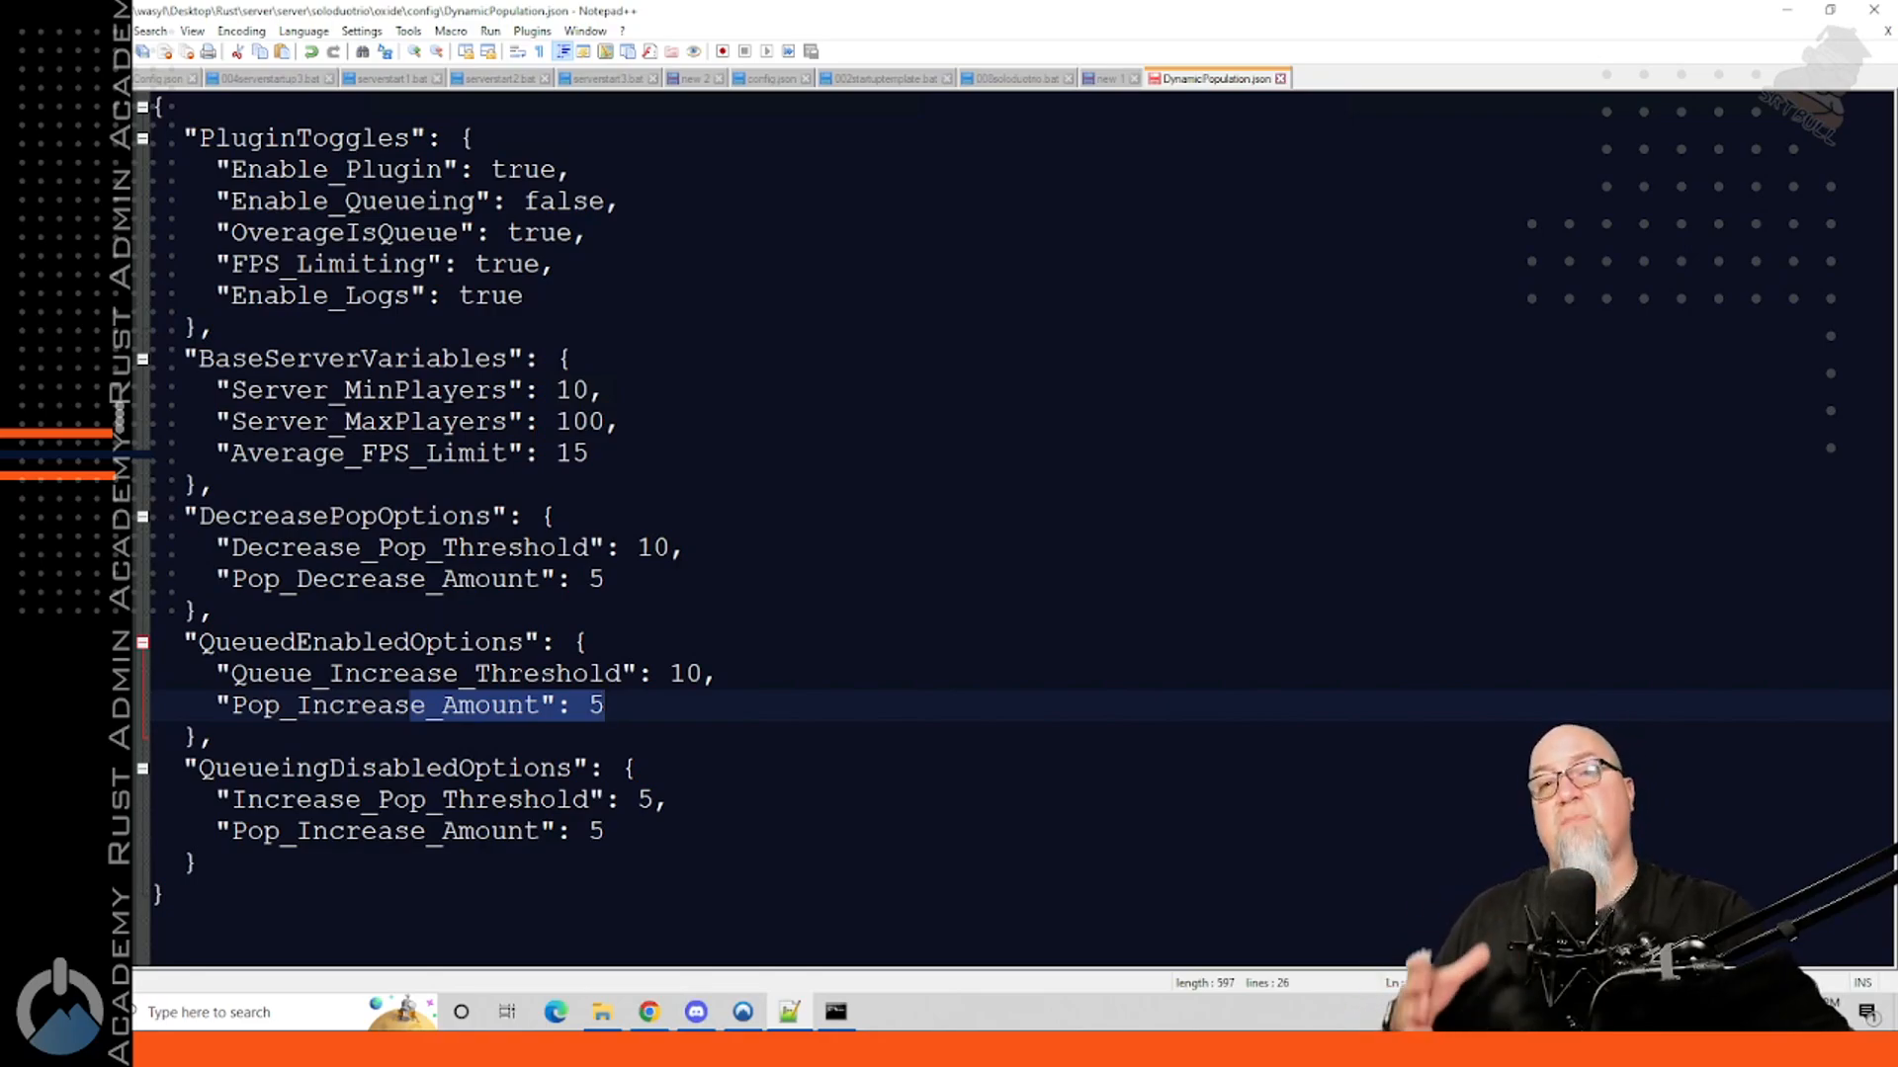
key("Right")
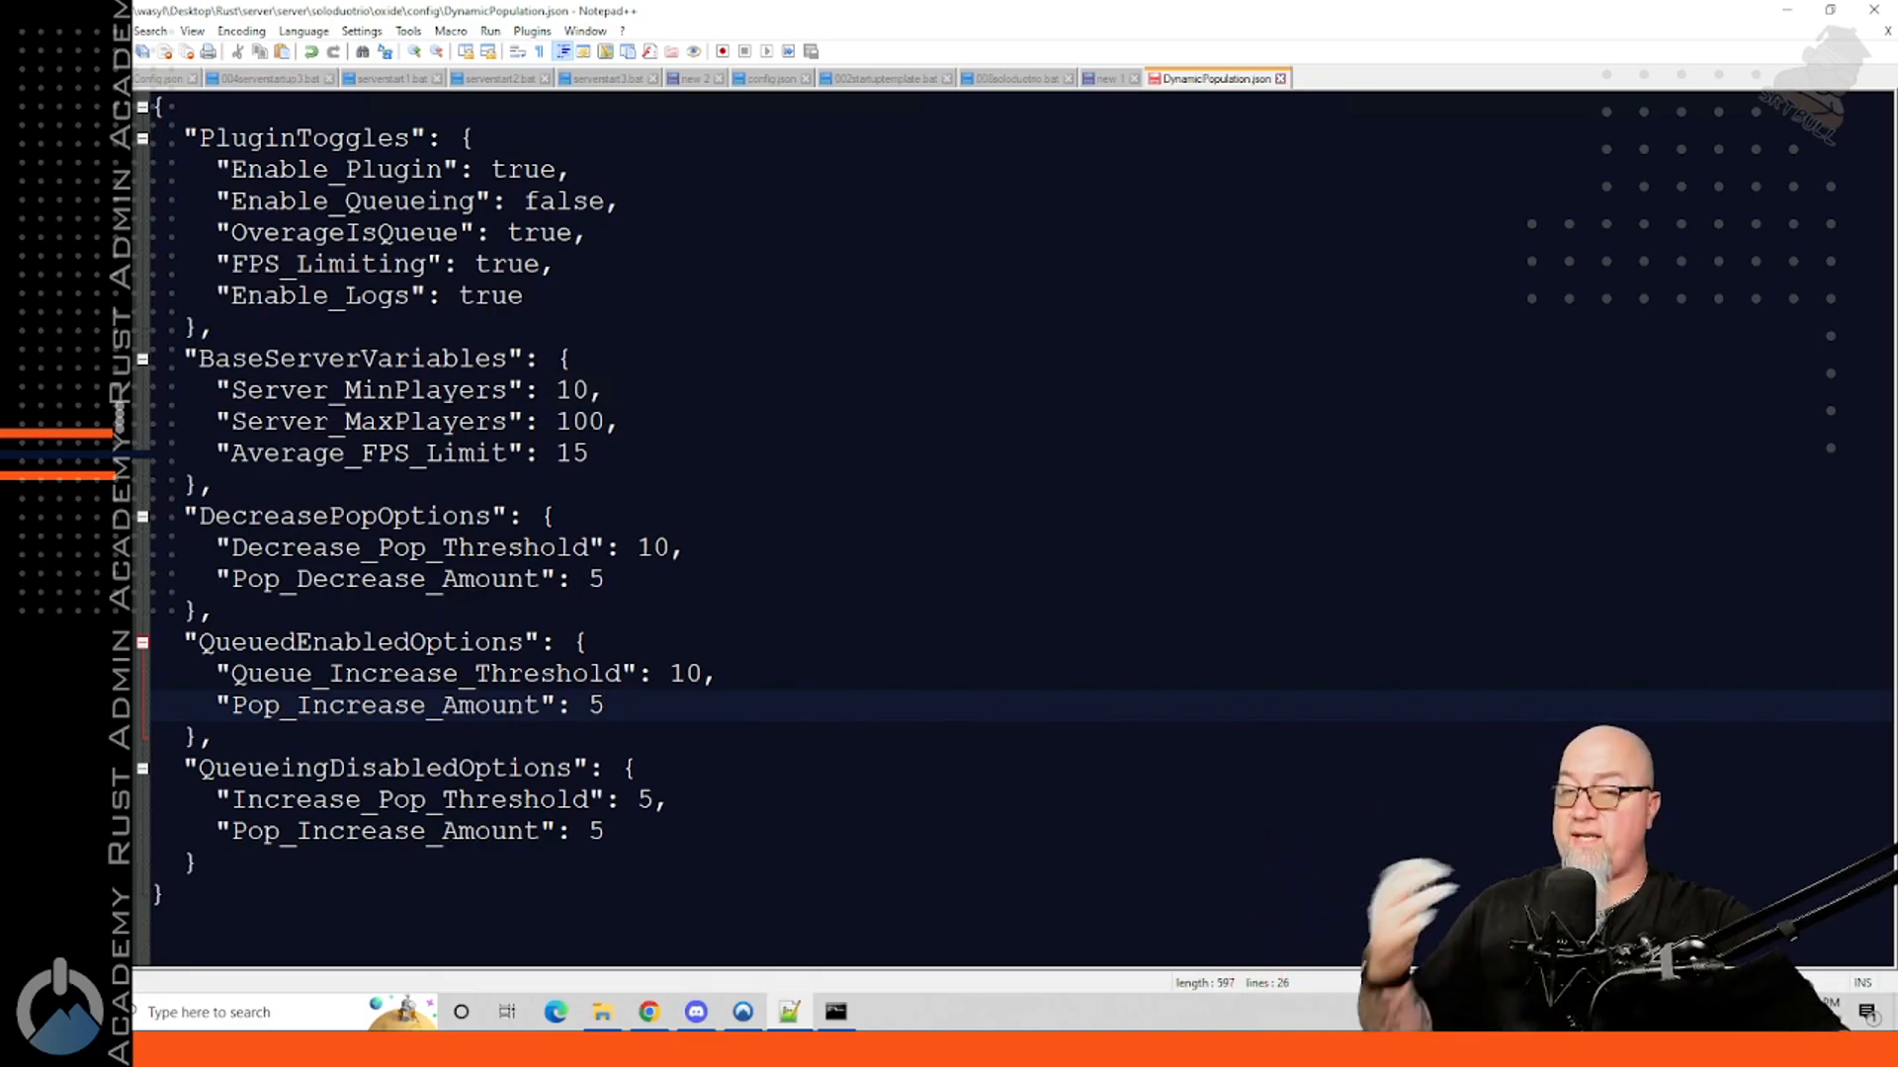
left_click_drag(262, 202, 472, 203)
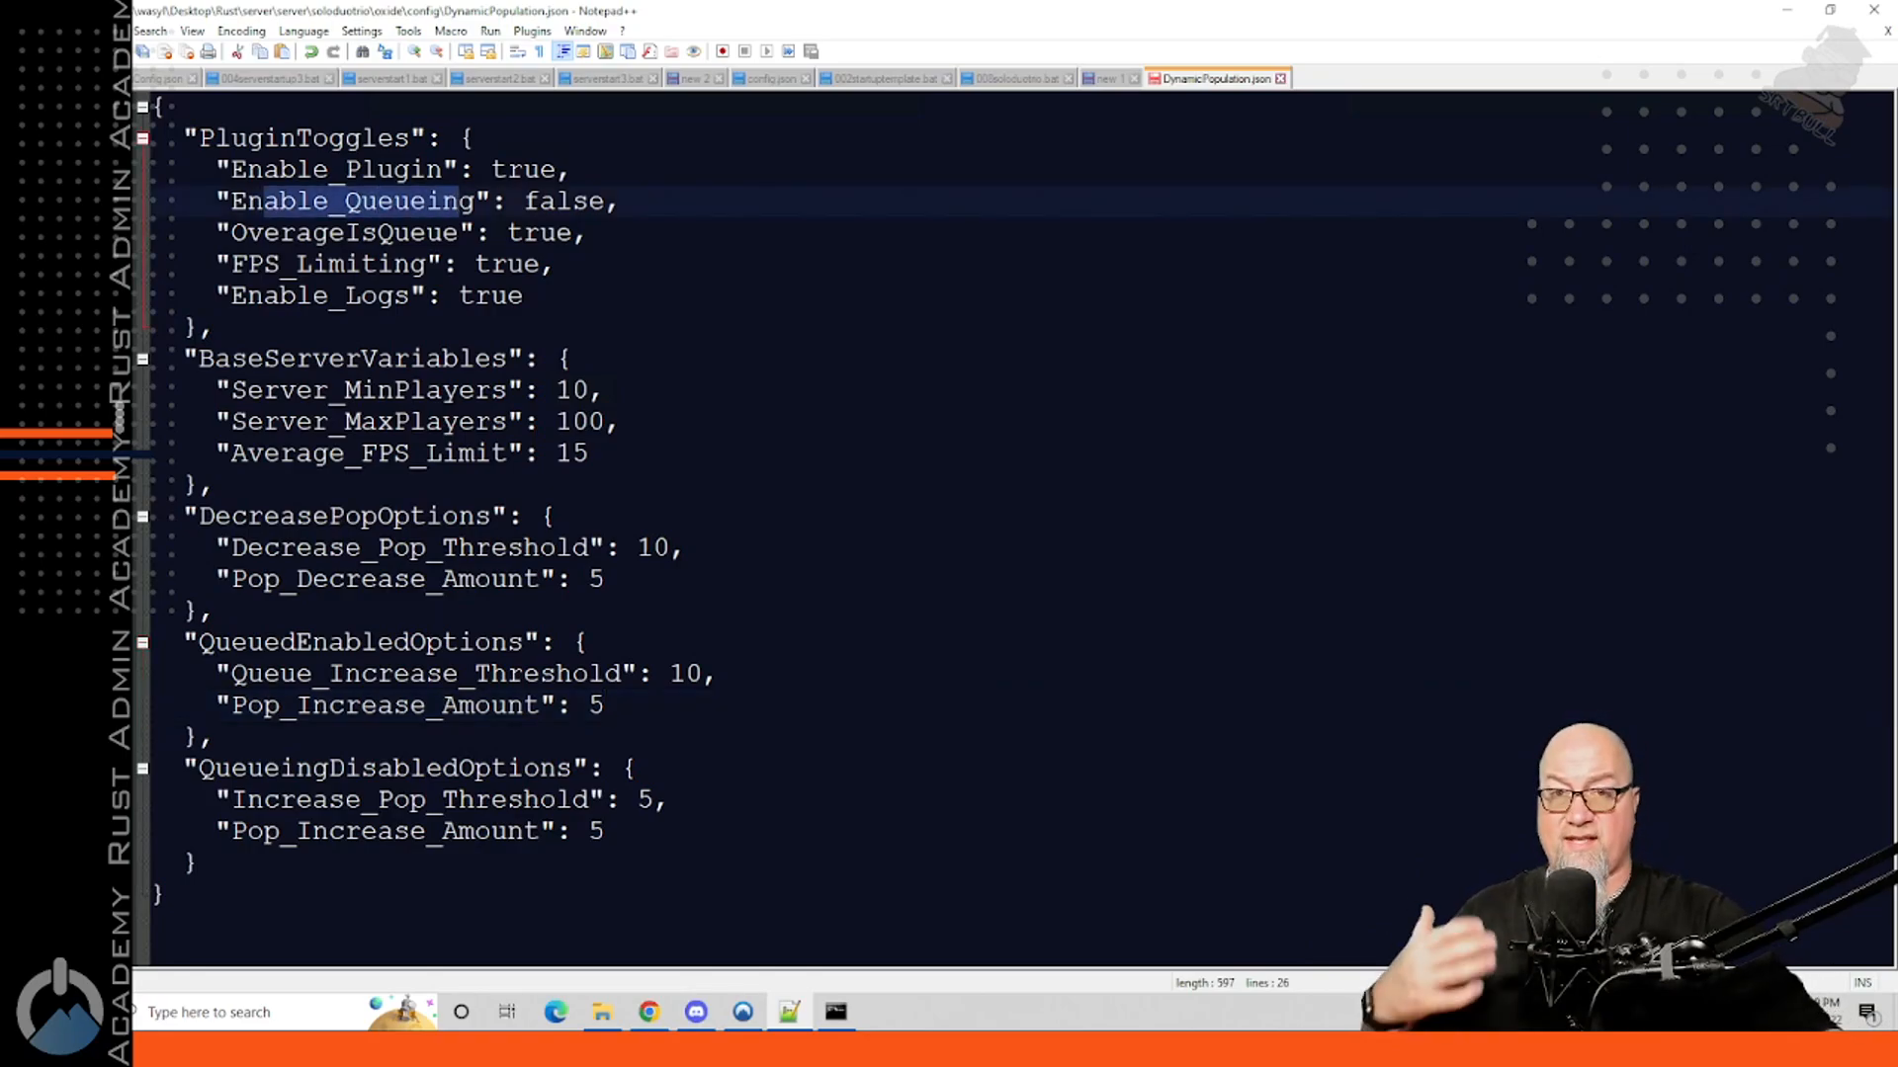
mouse_move(199, 768)
left_mouse_down()
mouse_move(638, 768)
mouse_move(604, 832)
left_mouse_up()
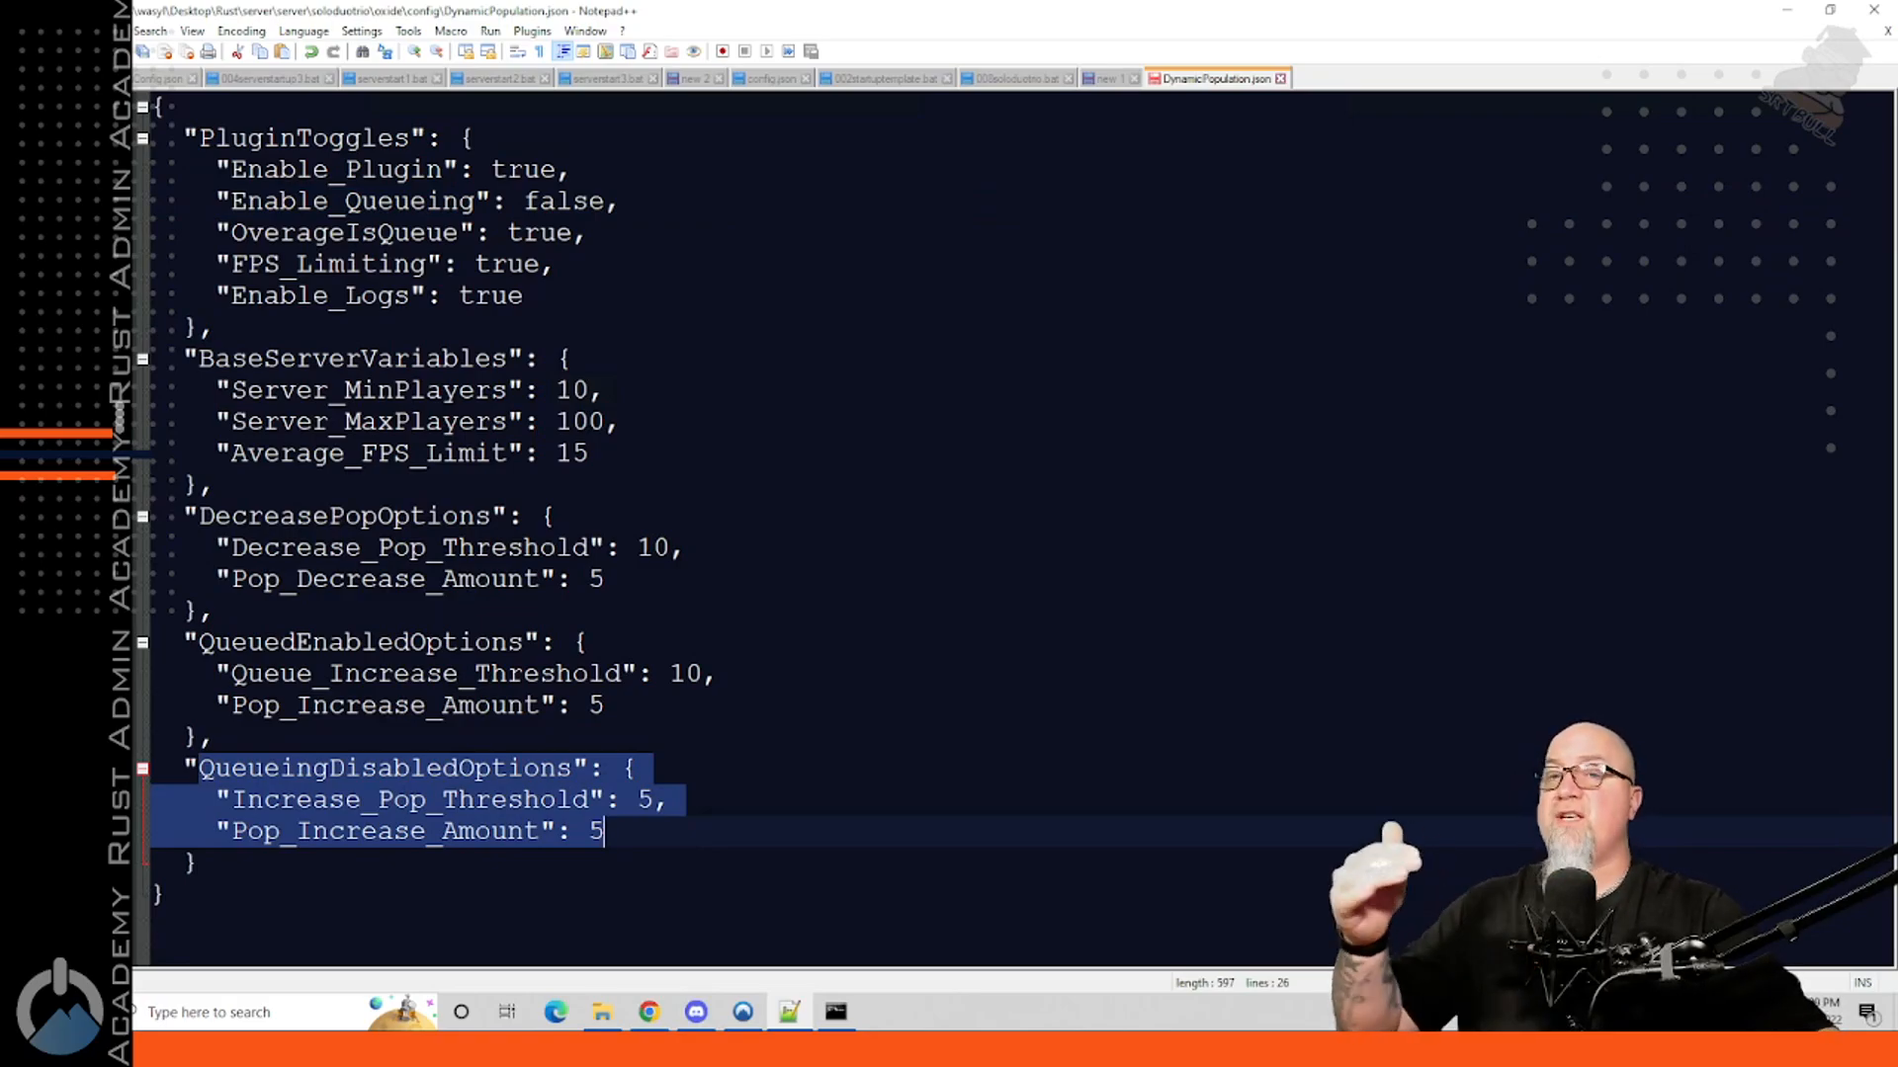
left_click_drag(280, 799, 654, 799)
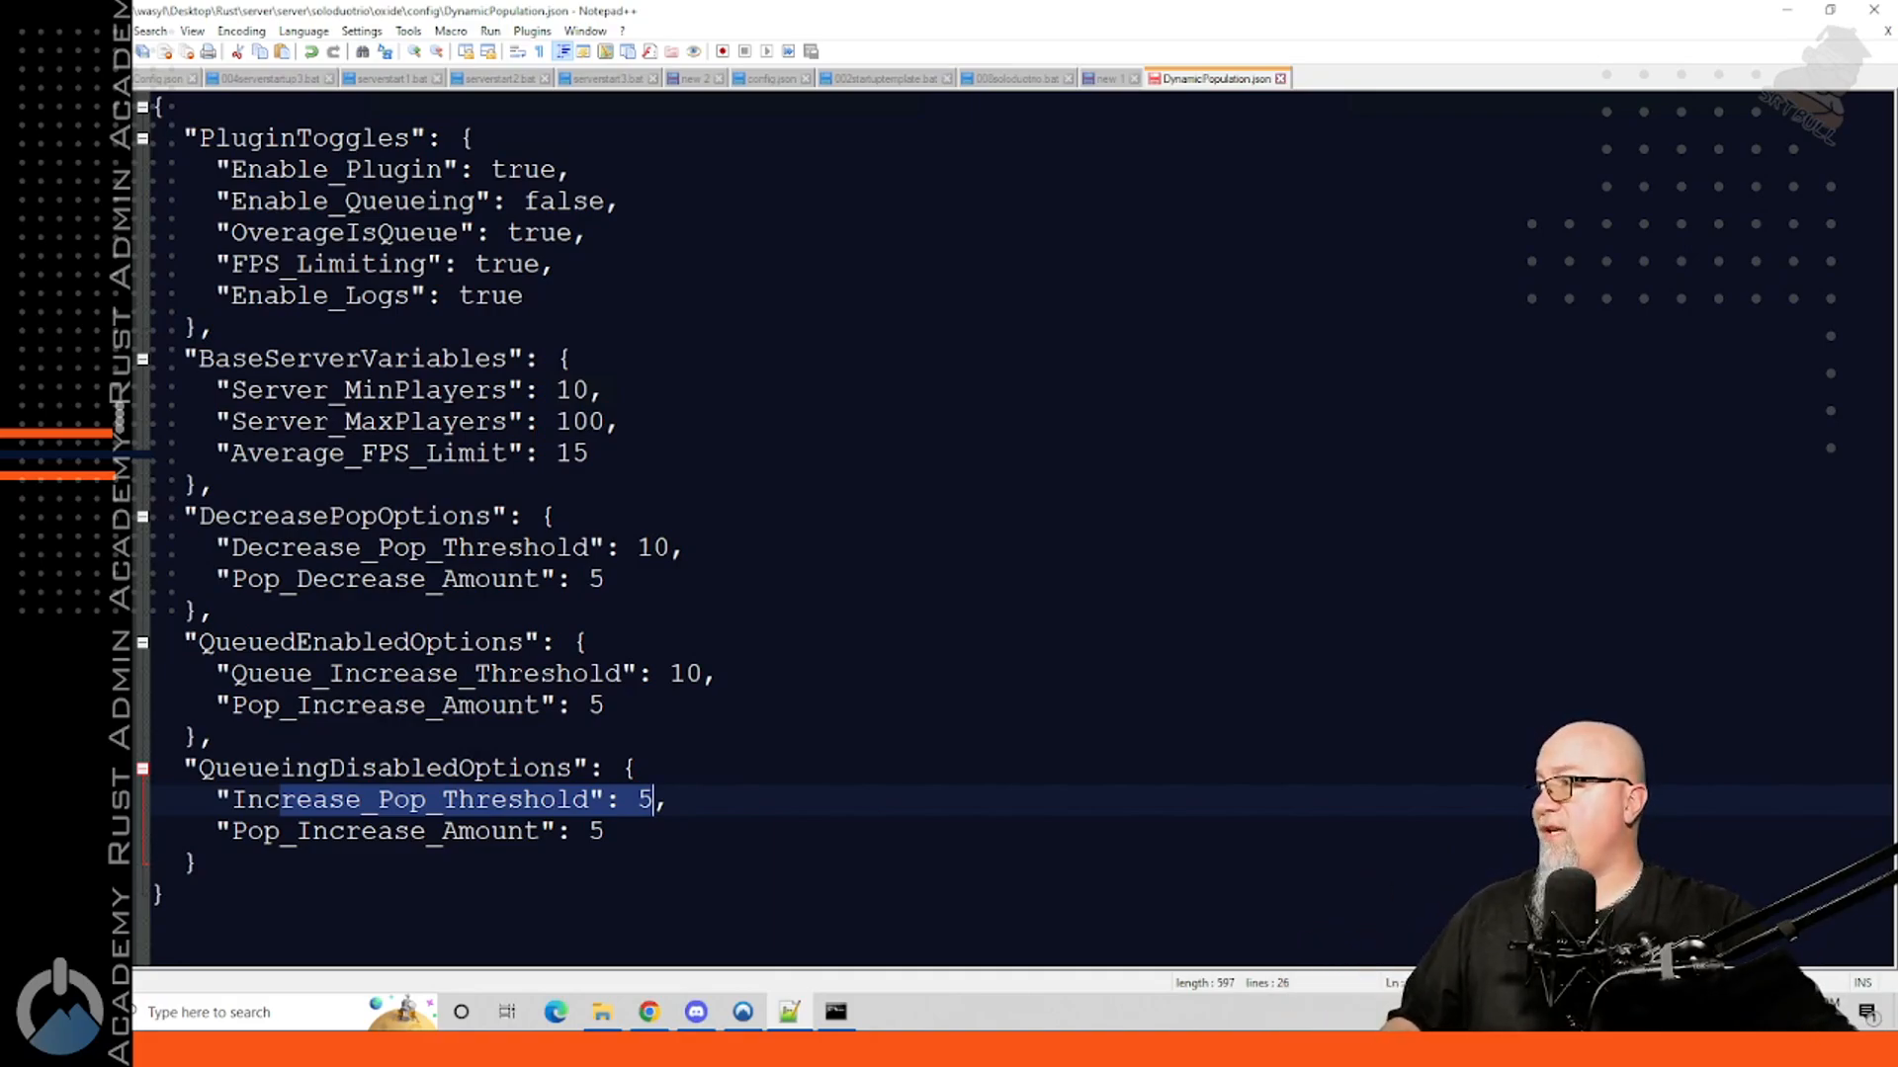
left_click_drag(229, 233, 572, 232)
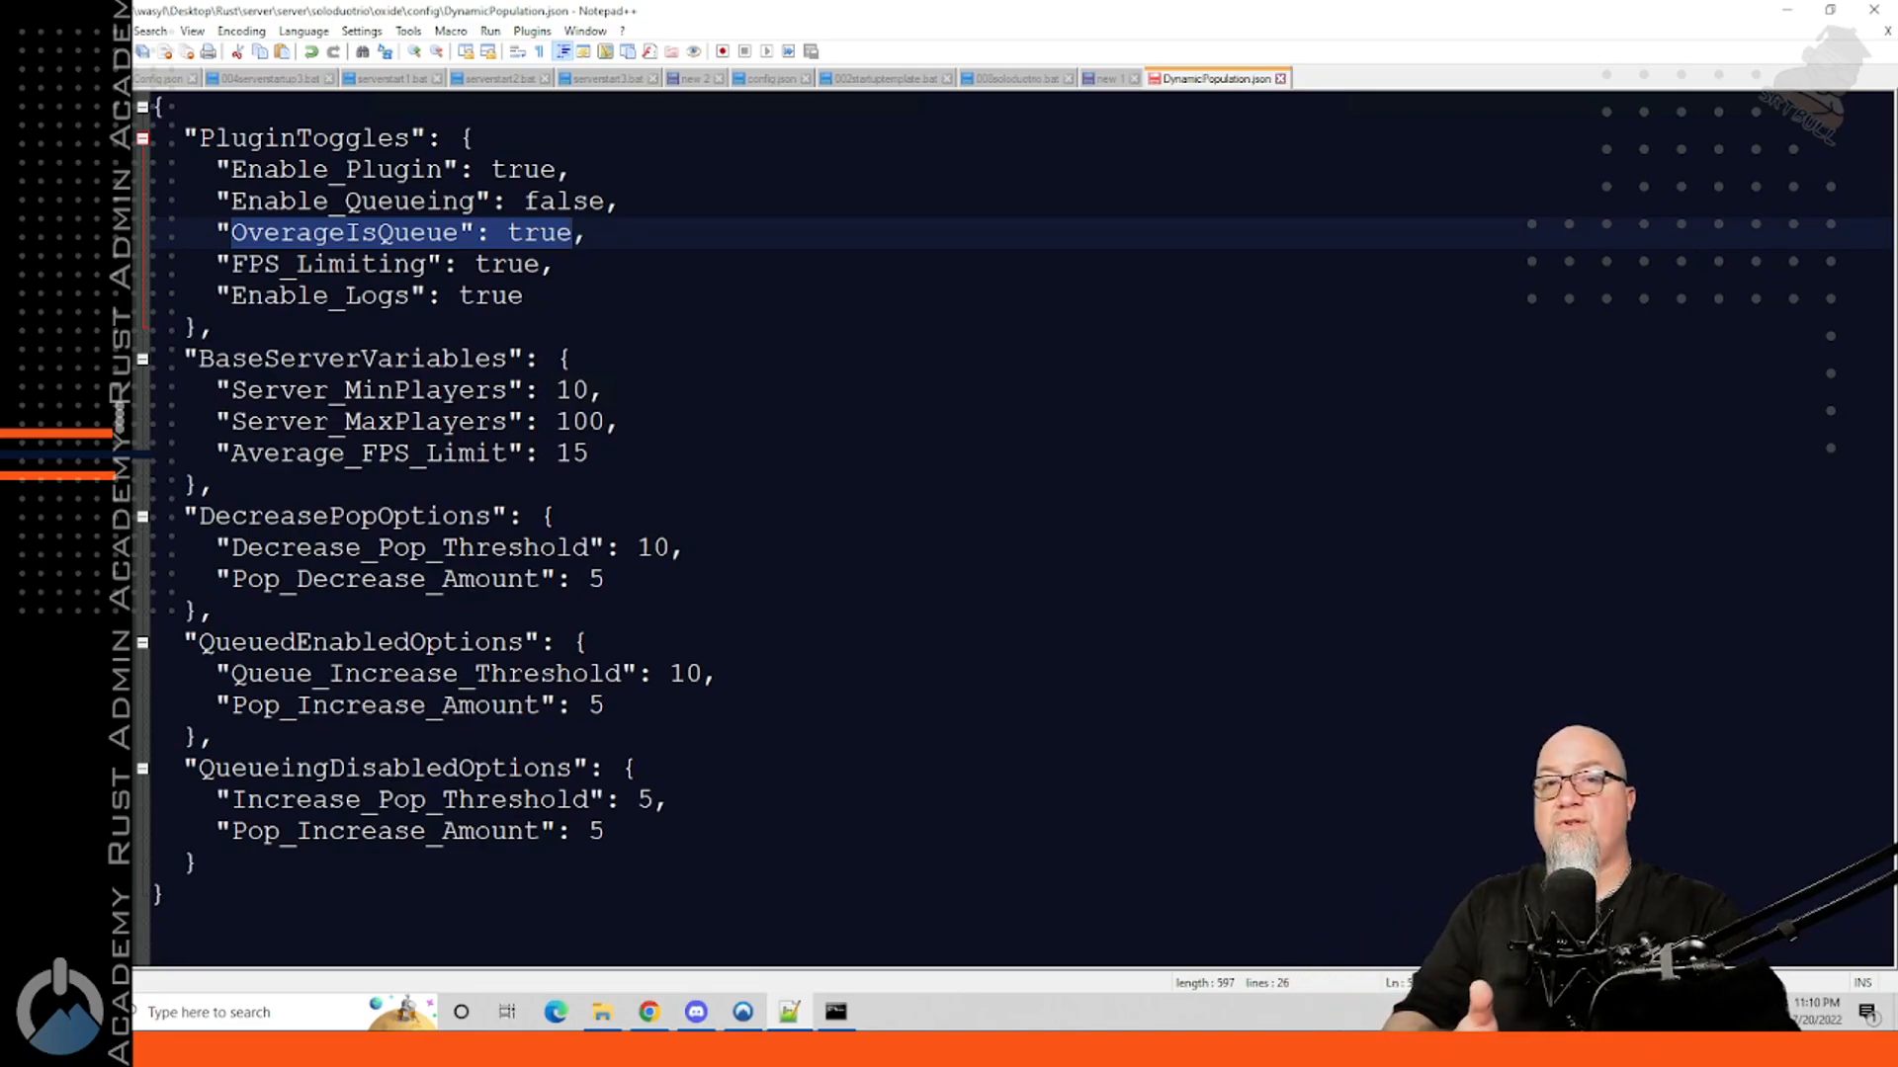
Step: Review the OverageIsQueue option set to true before moving to the server console
left_click(311, 233)
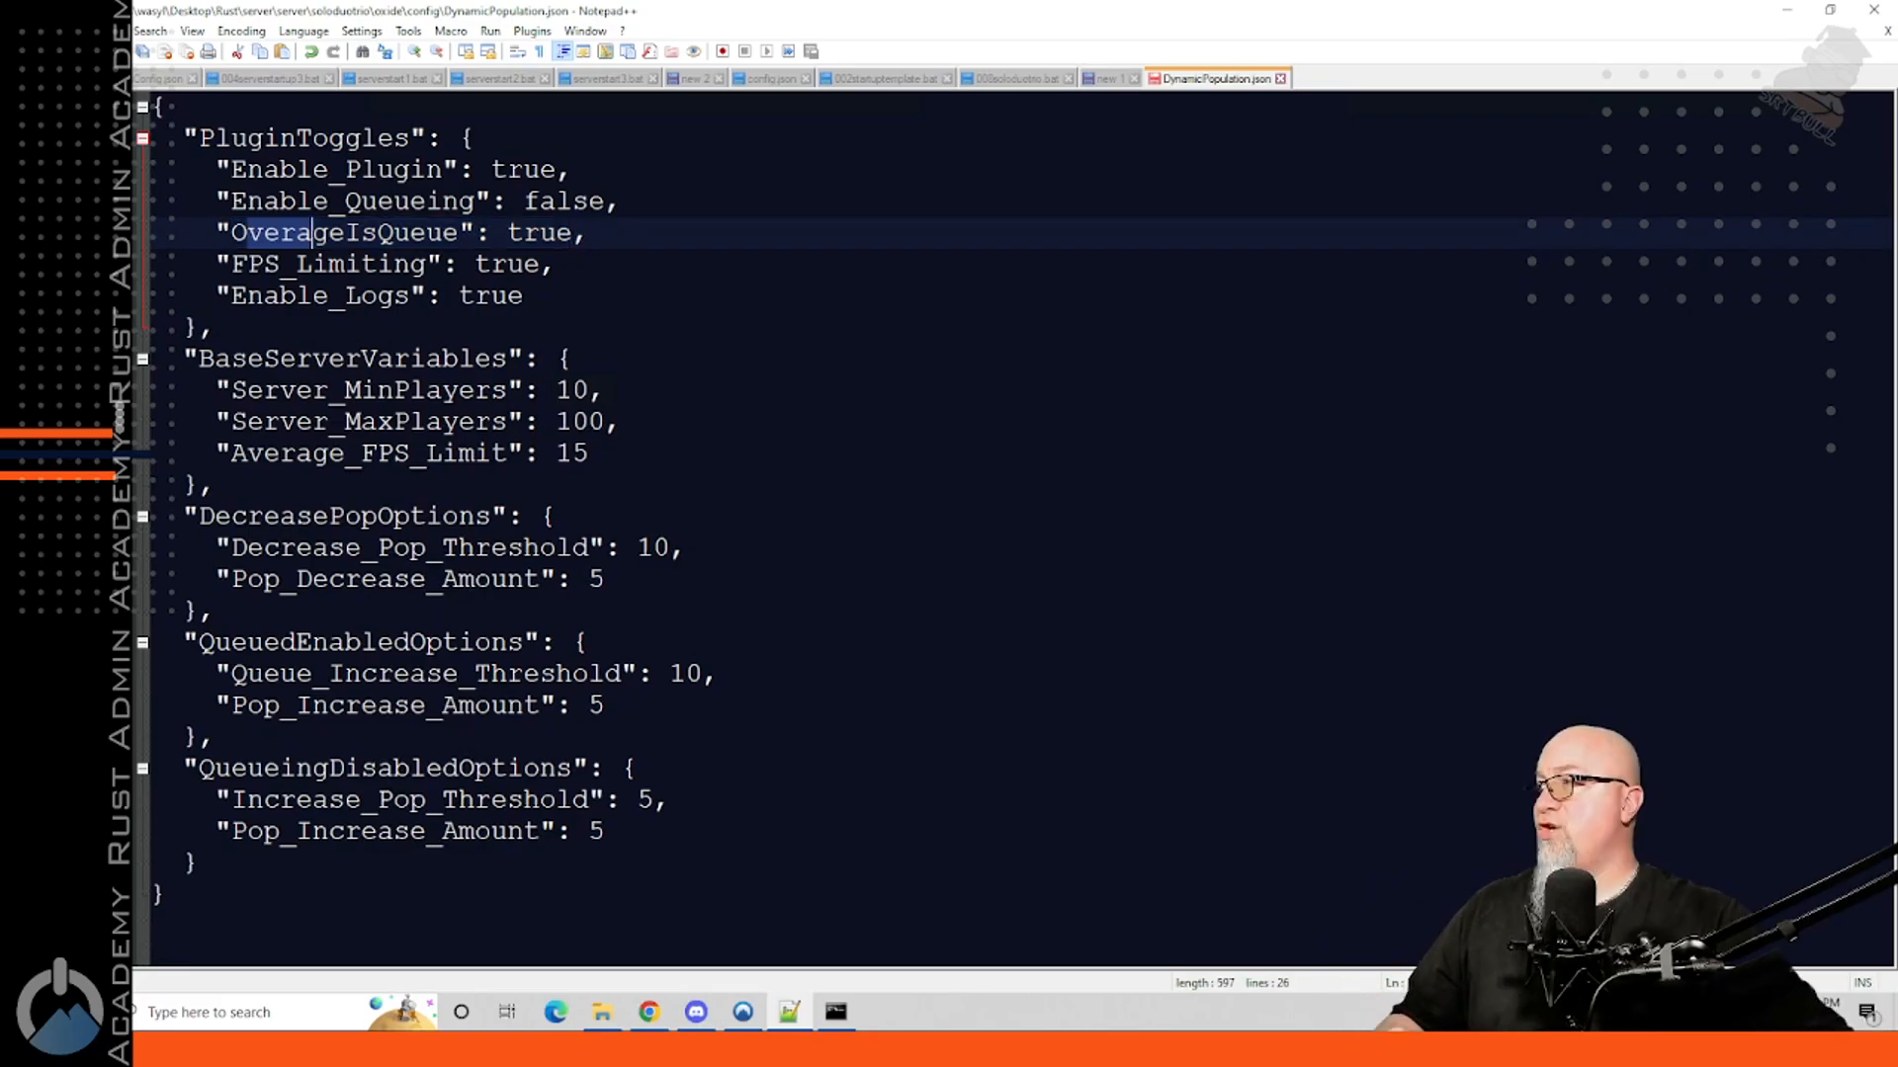
left_click_drag(312, 233, 507, 233)
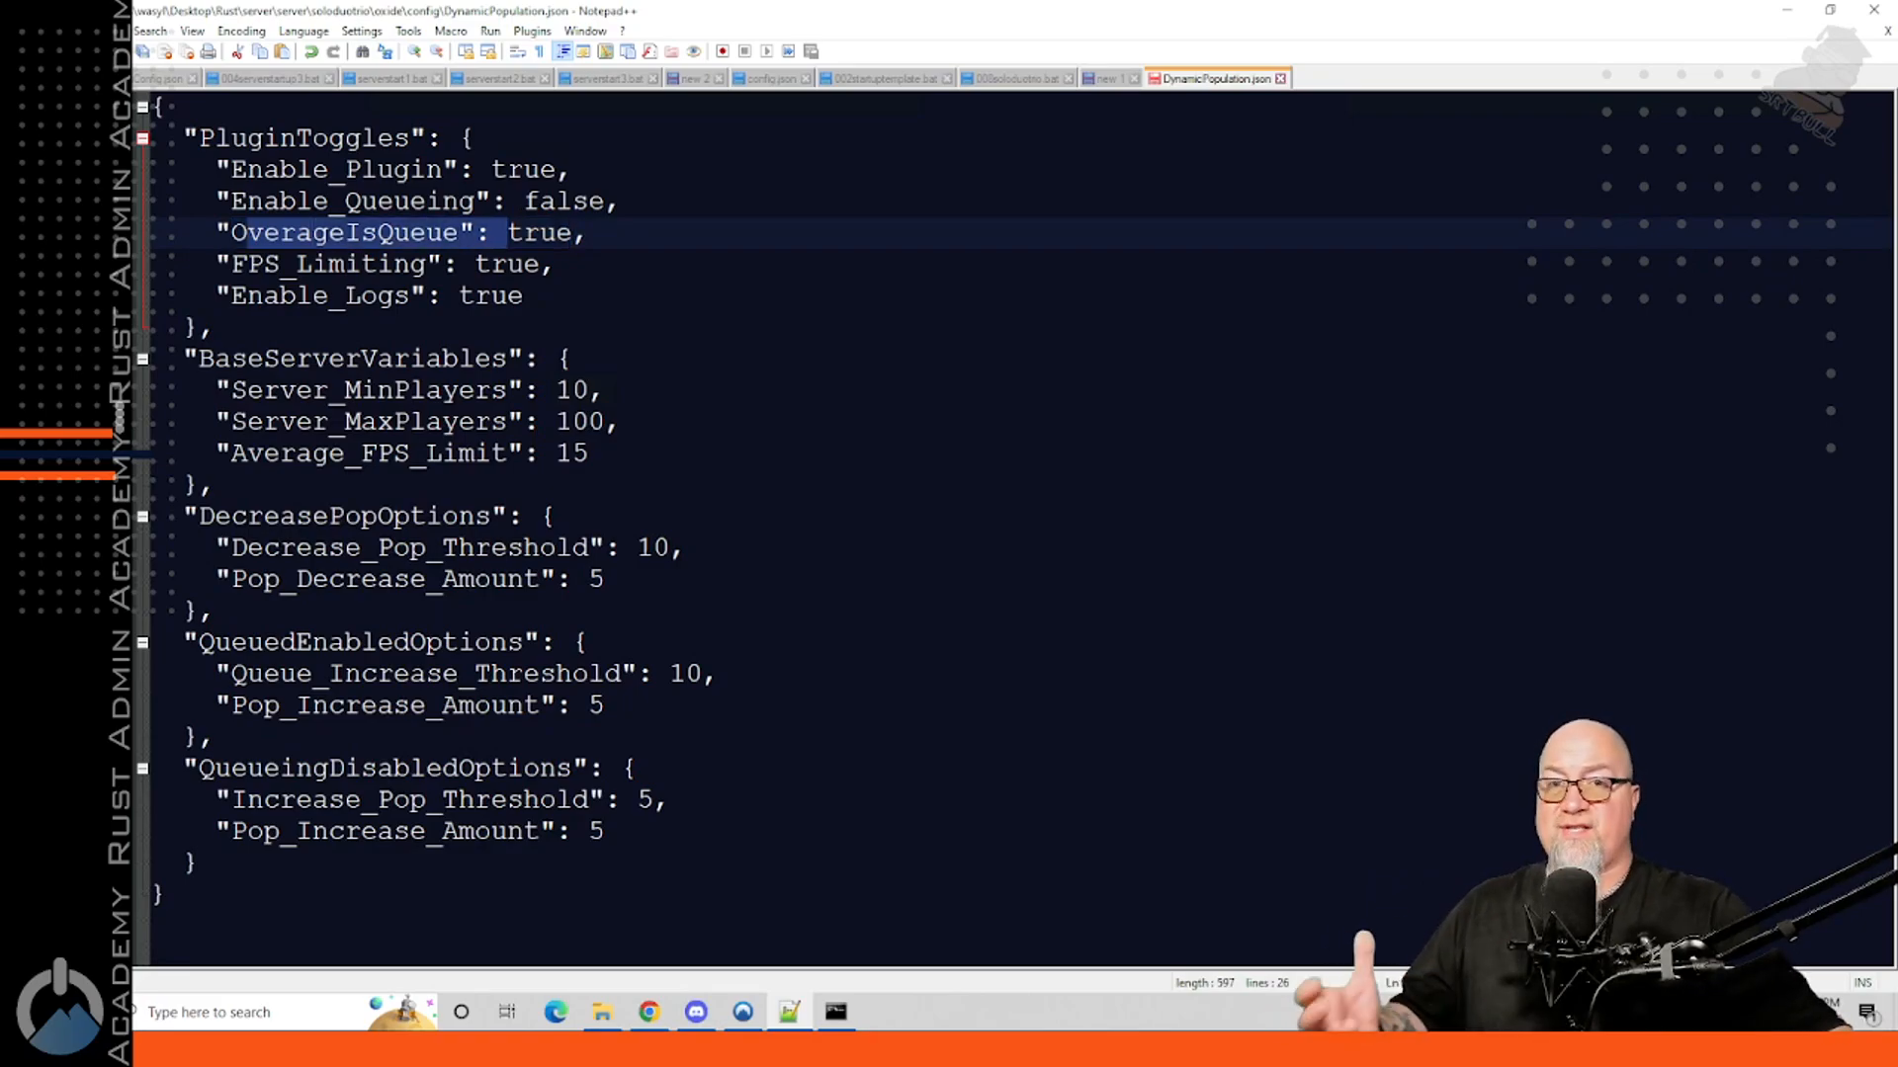
left_click(509, 233)
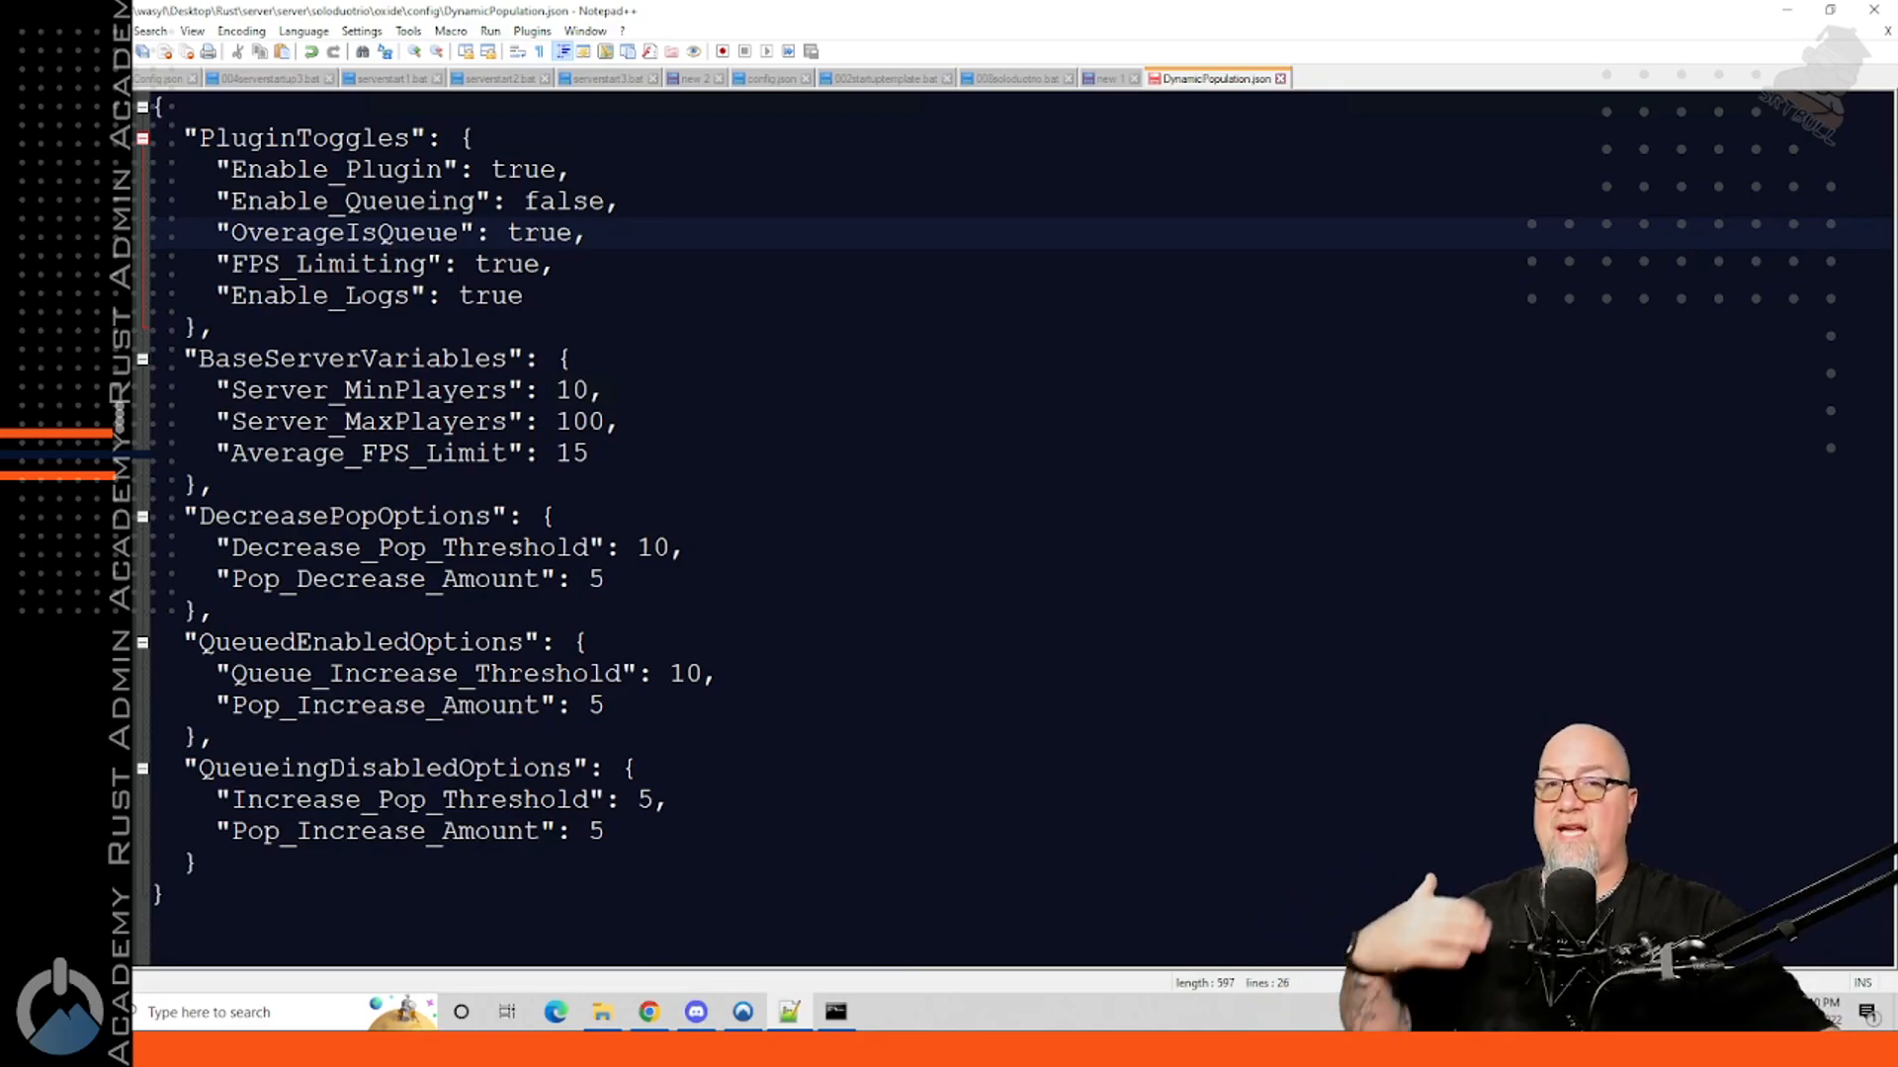
left_click_drag(264, 233, 591, 237)
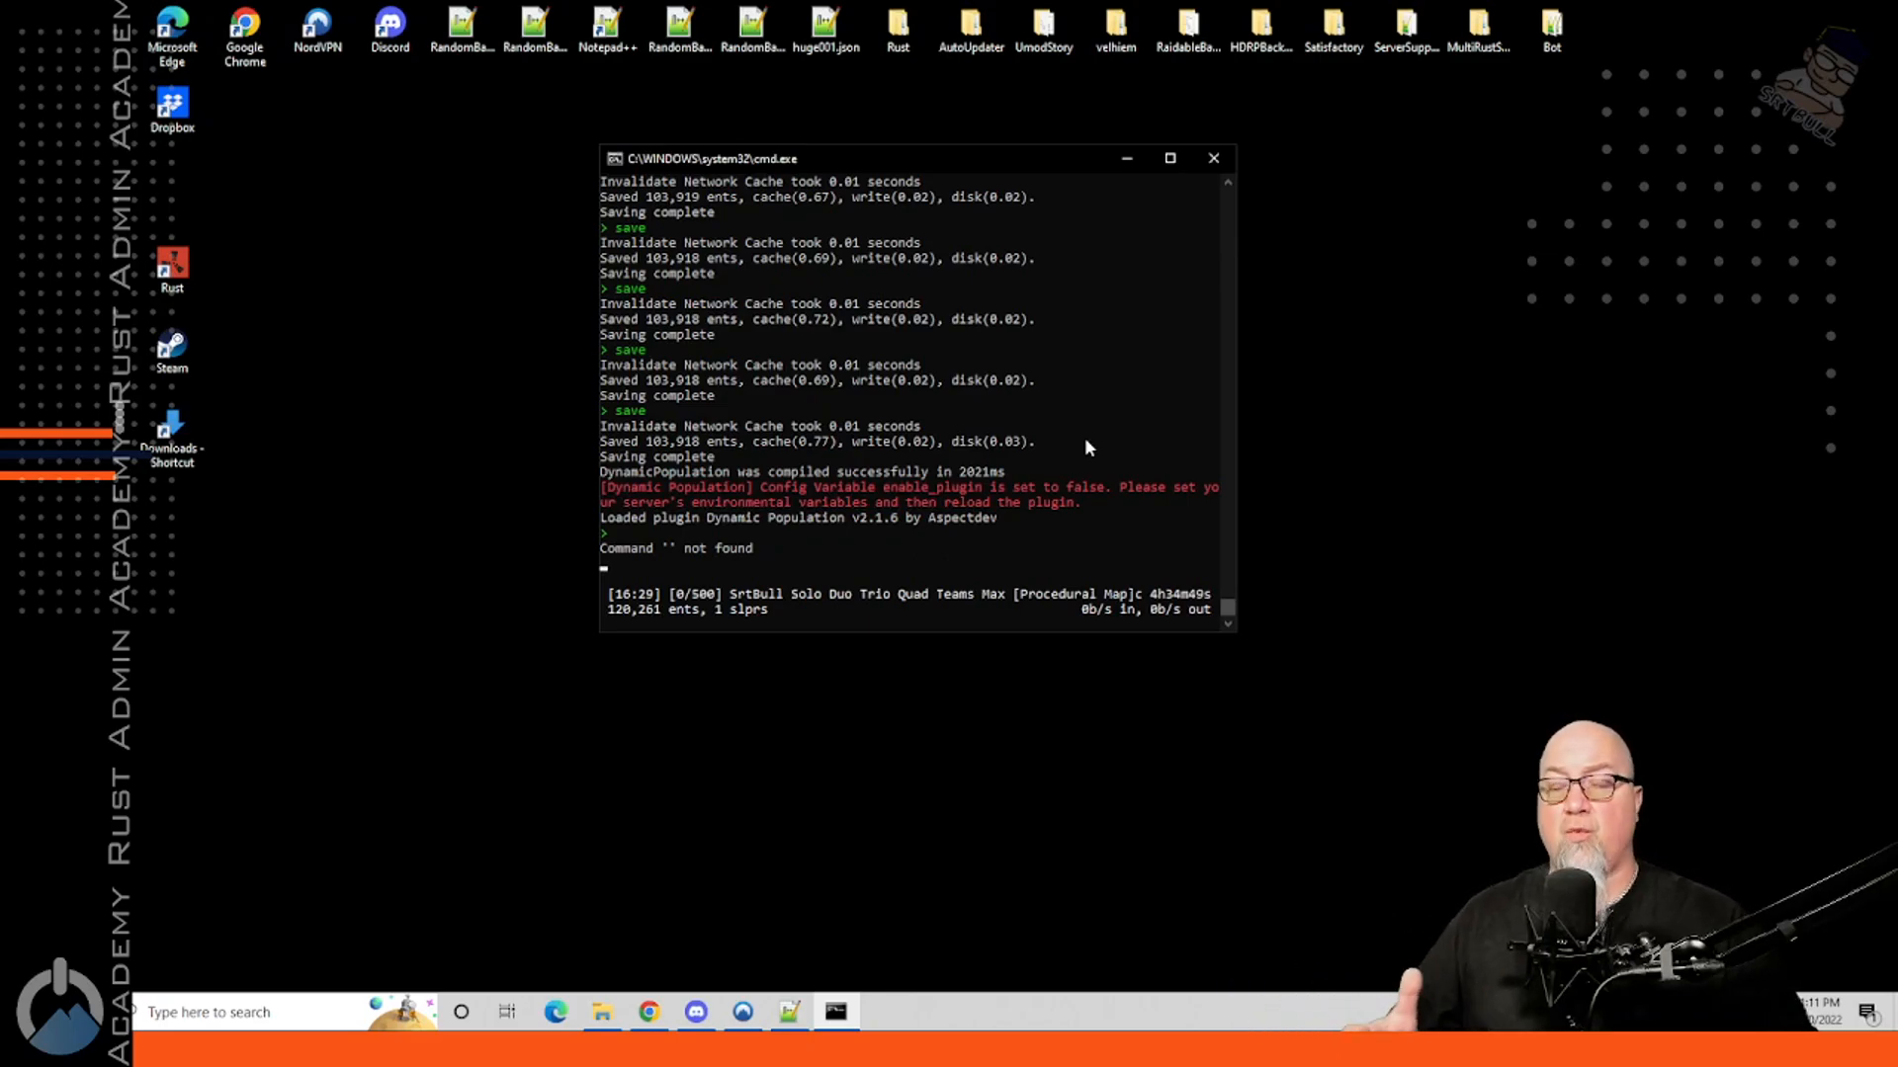
Step: Switch windows to reload Dynamic Population, dropping max players from 500 to 10
key("alt+Tab")
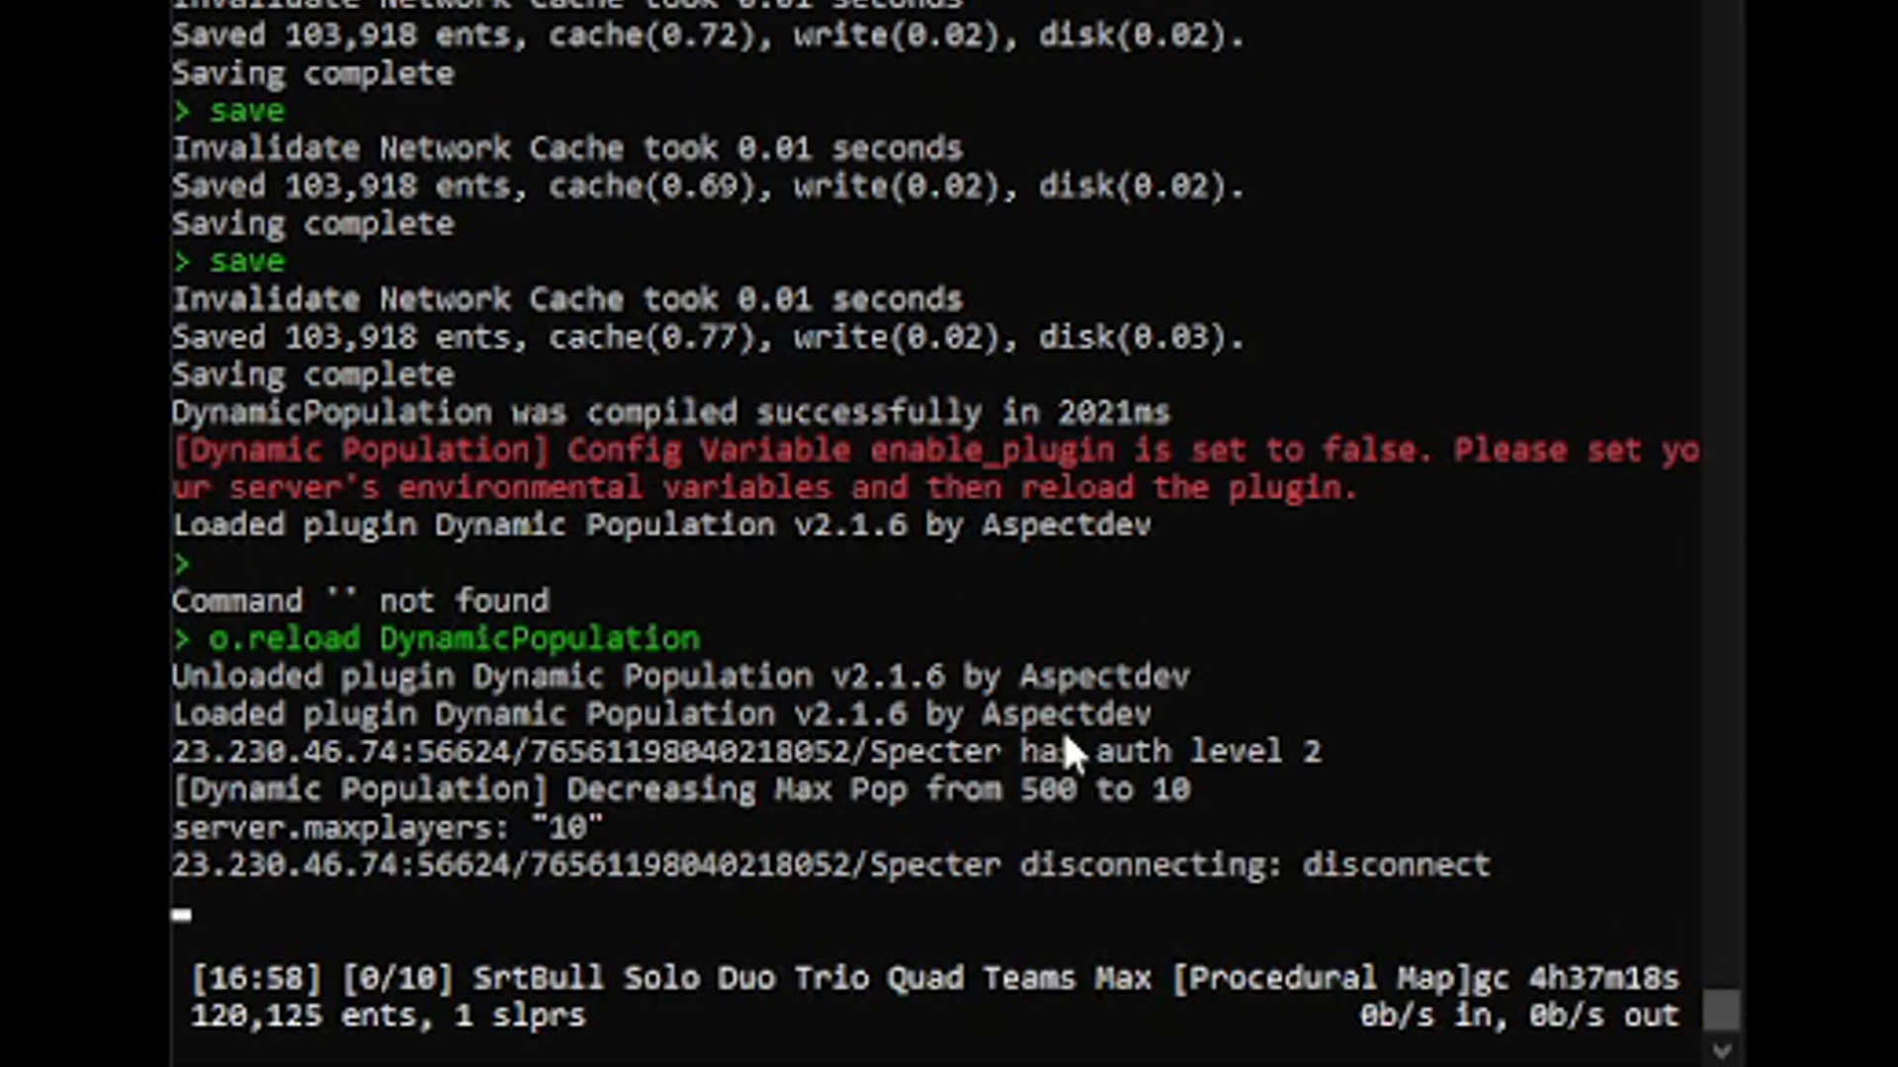
left_click_drag(1326, 751, 441, 769)
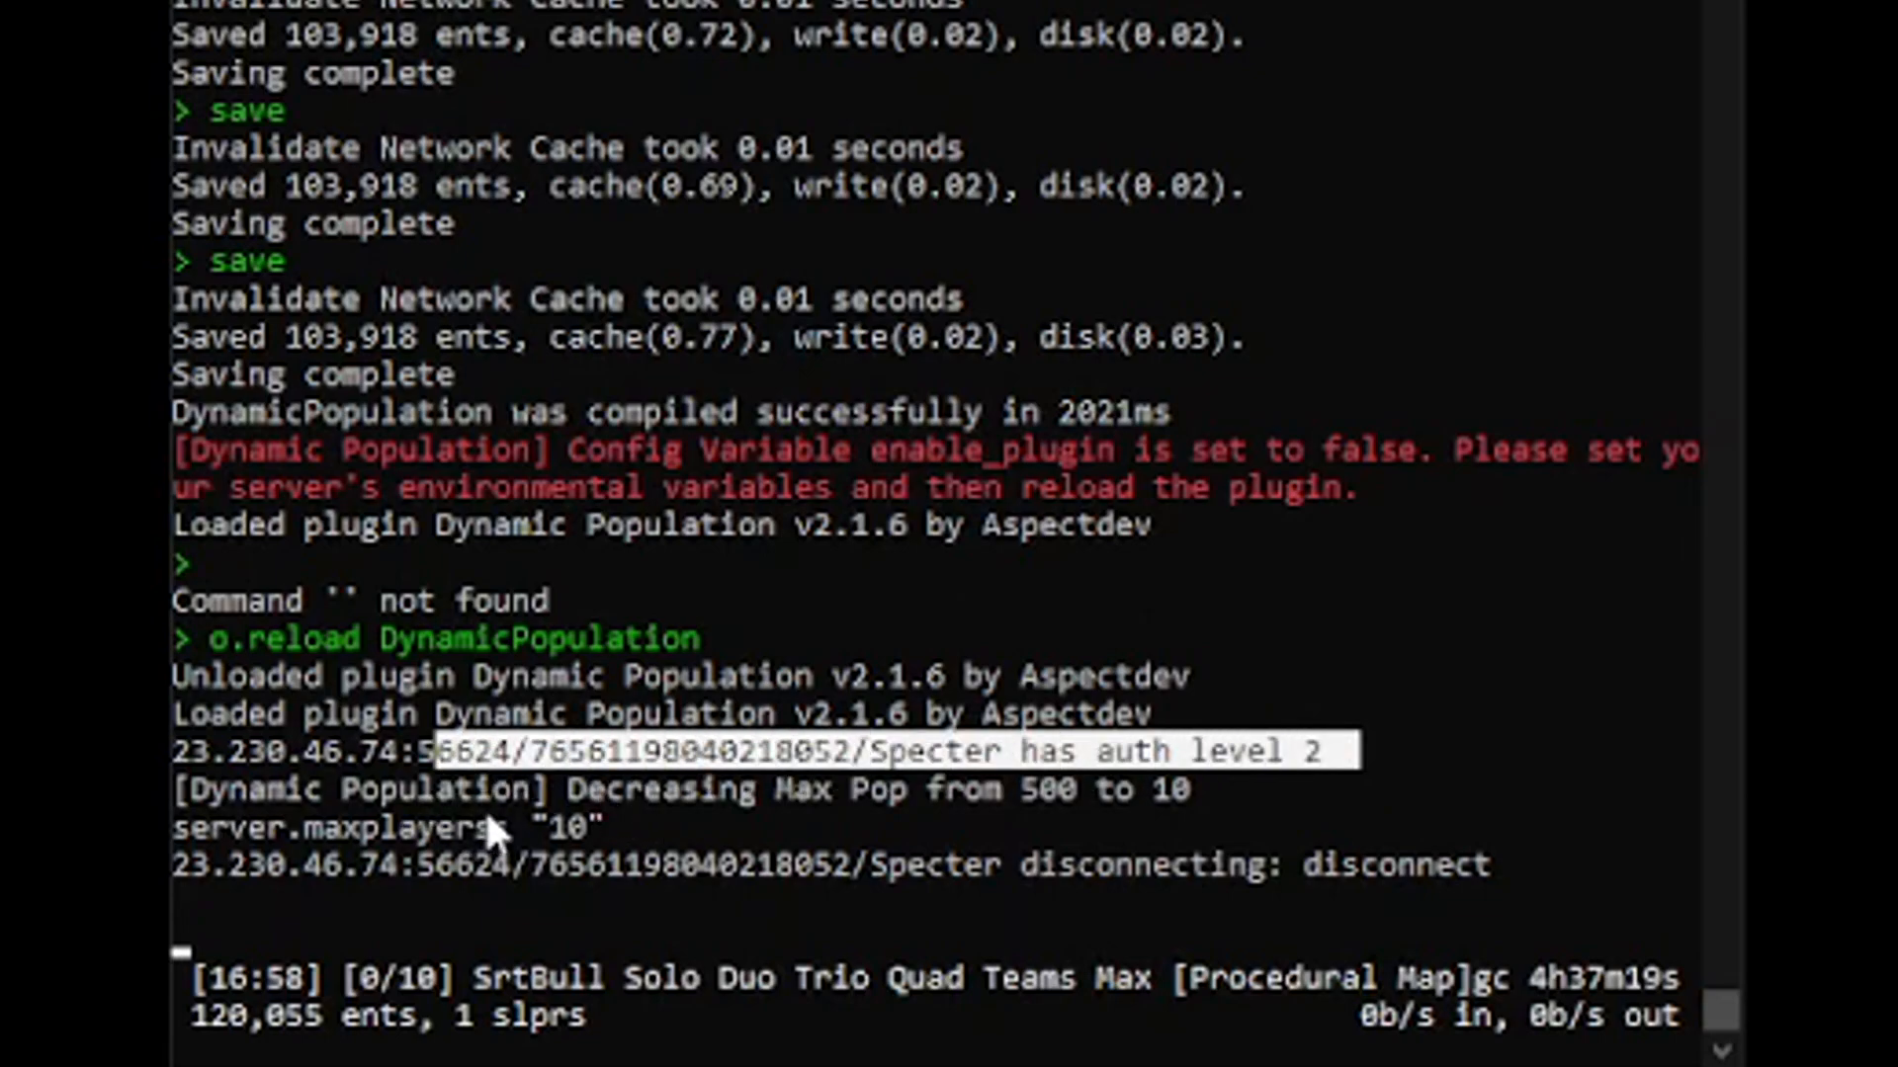
left_click_drag(587, 789, 1102, 796)
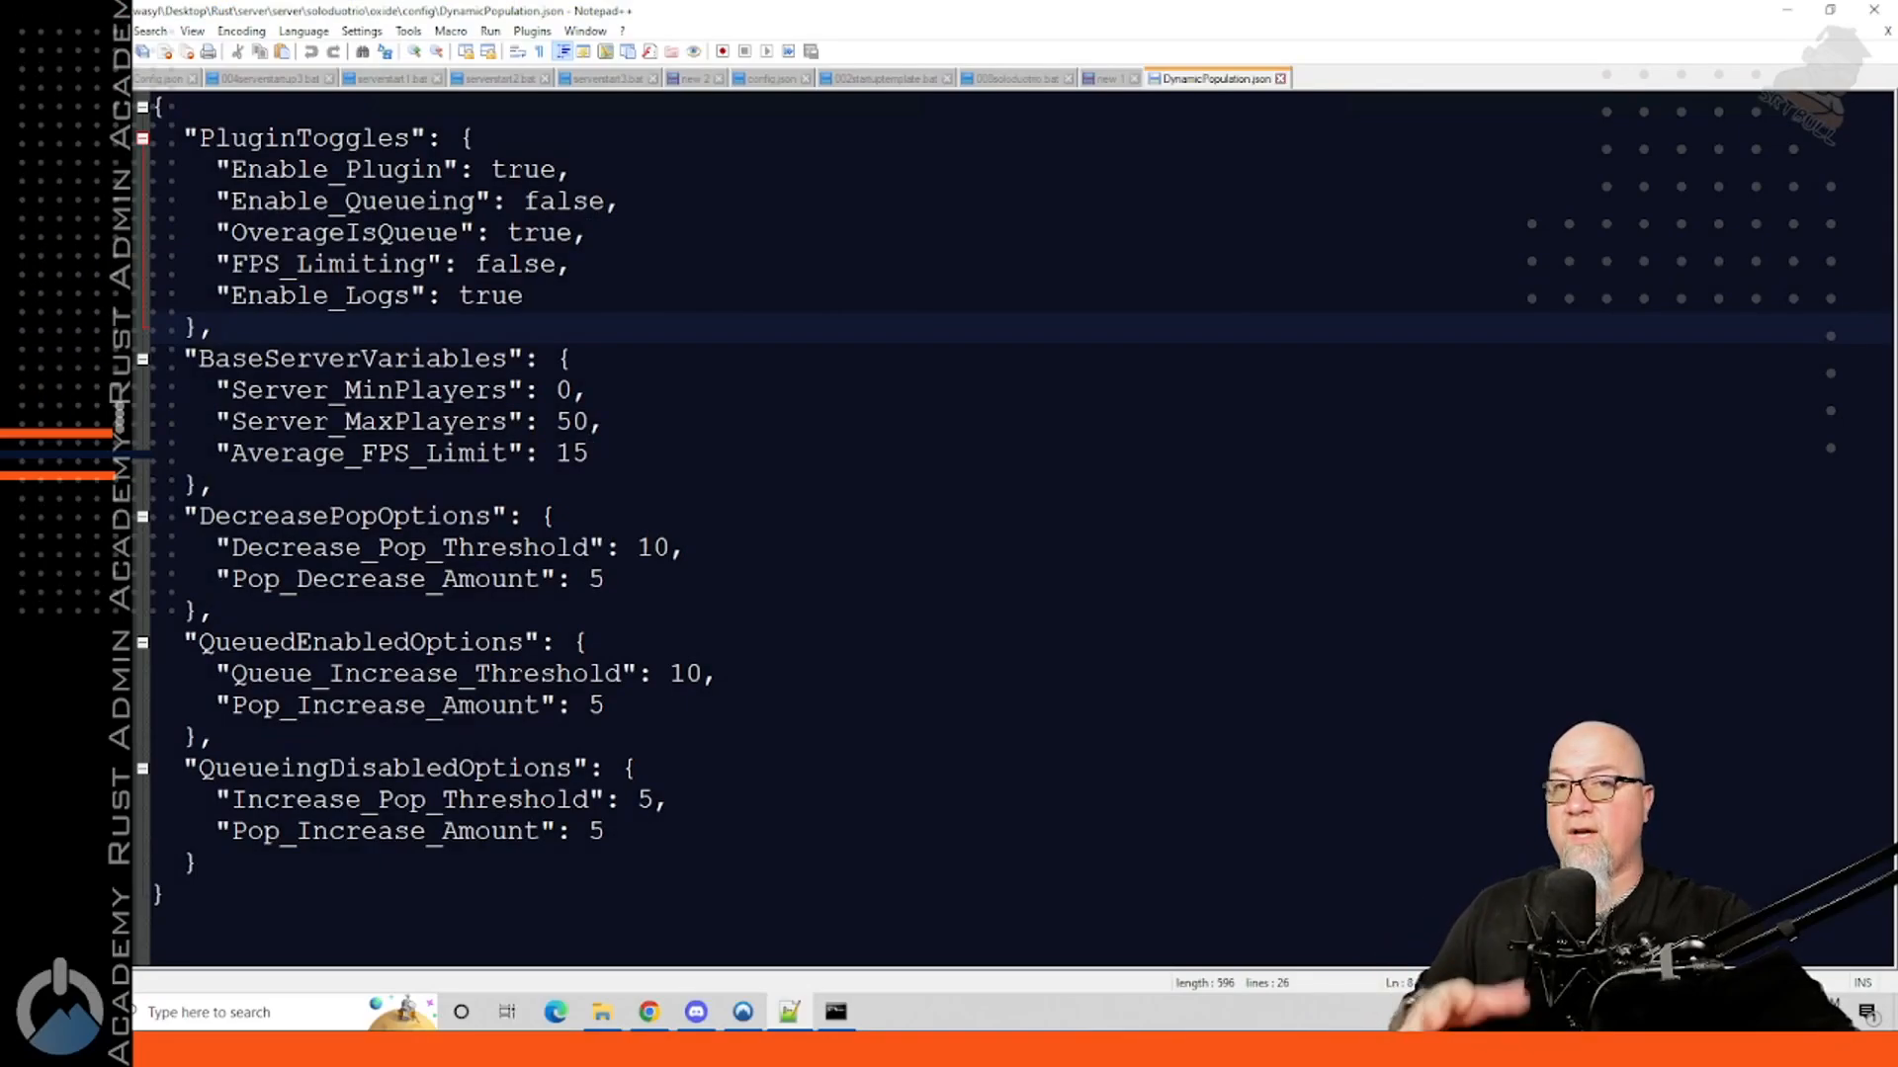
Step: Review Server_MinPlayers 0 and Server_MaxPlayers 50, then show the server console beside it
left_click_drag(506, 391, 329, 390)
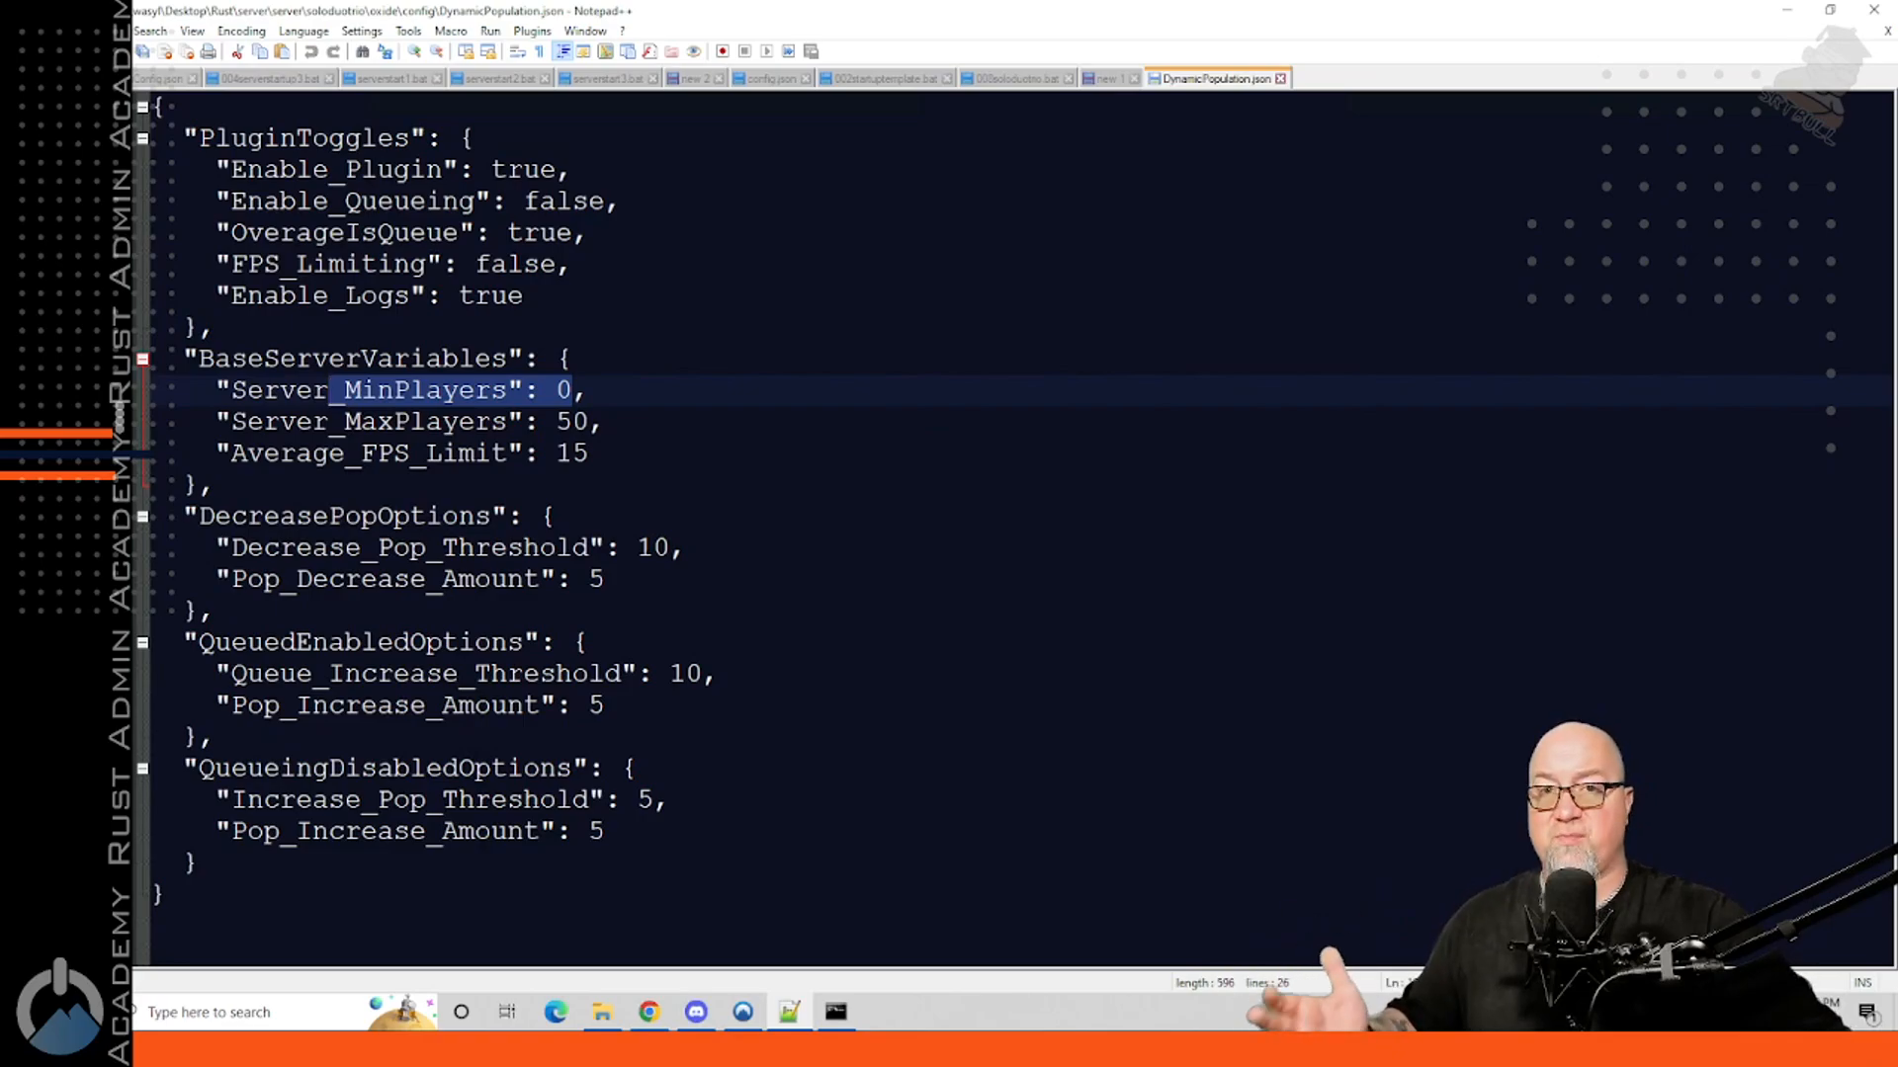
key("alt+Tab")
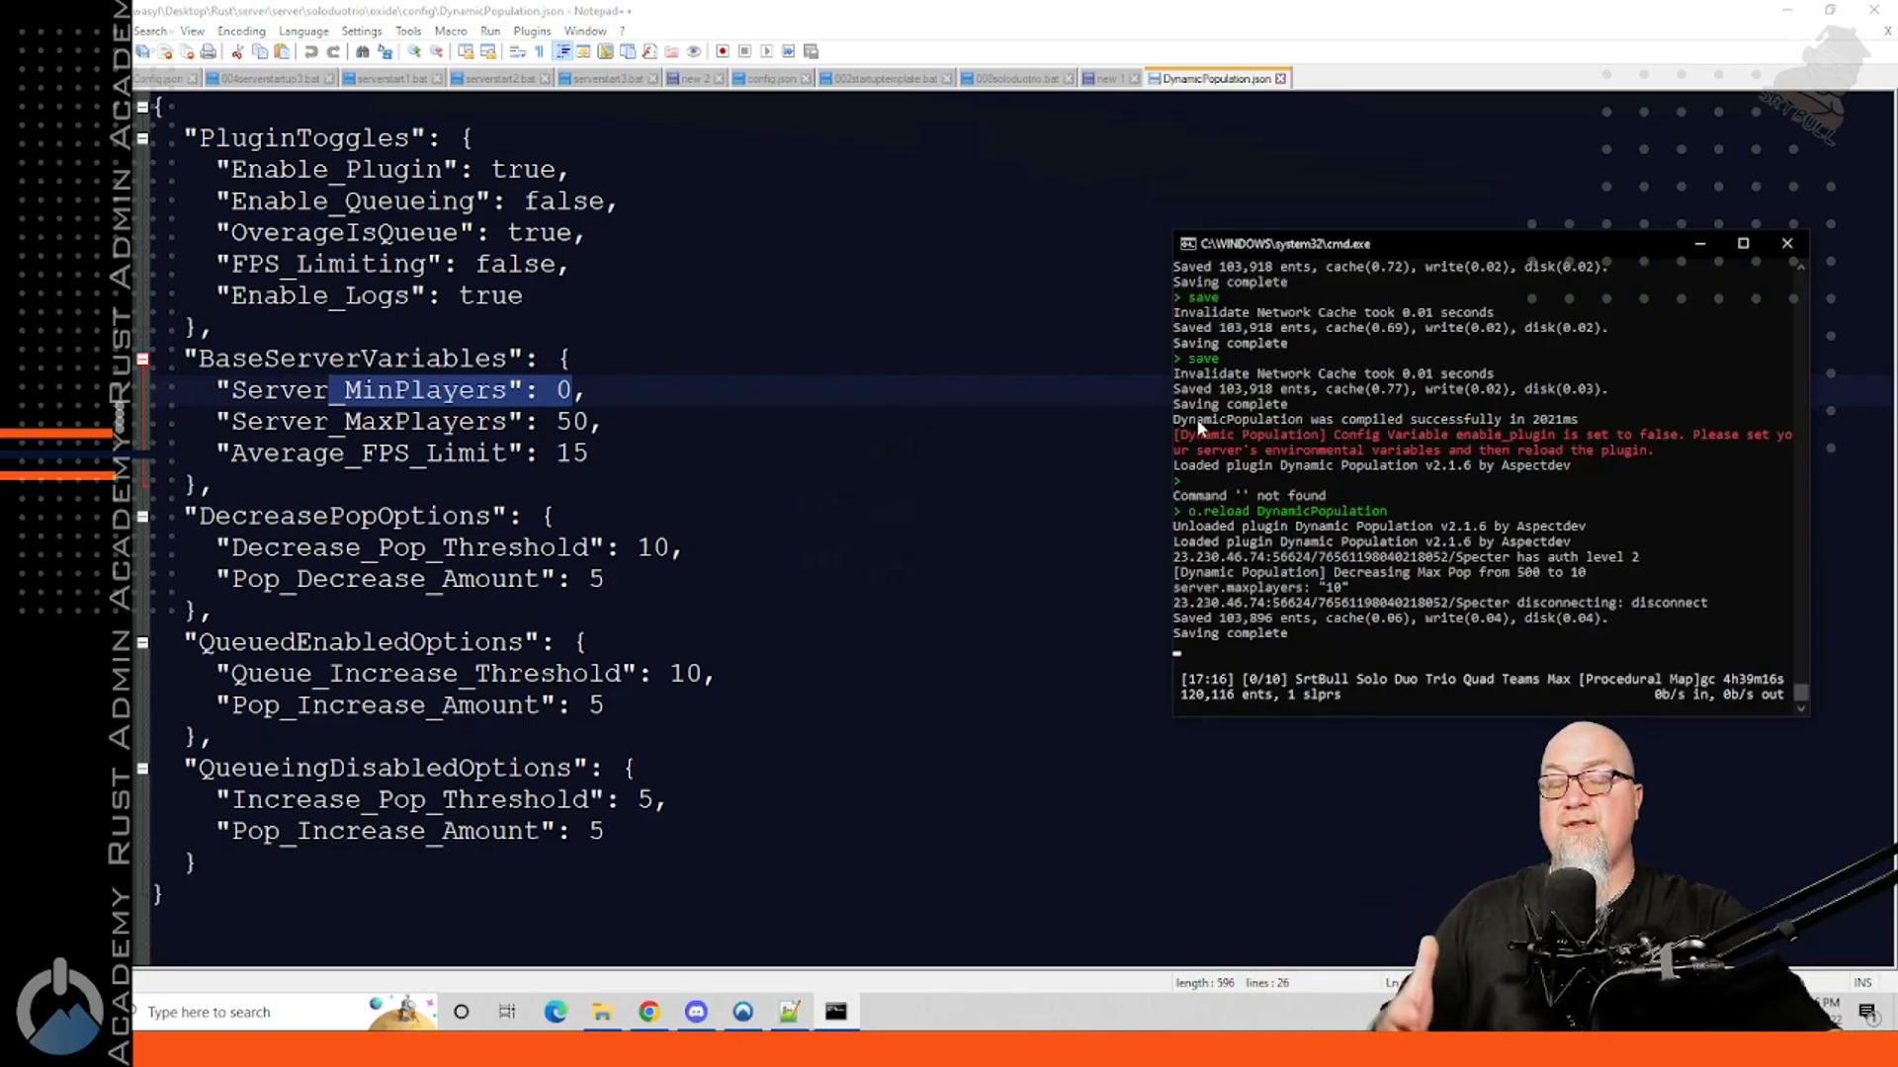